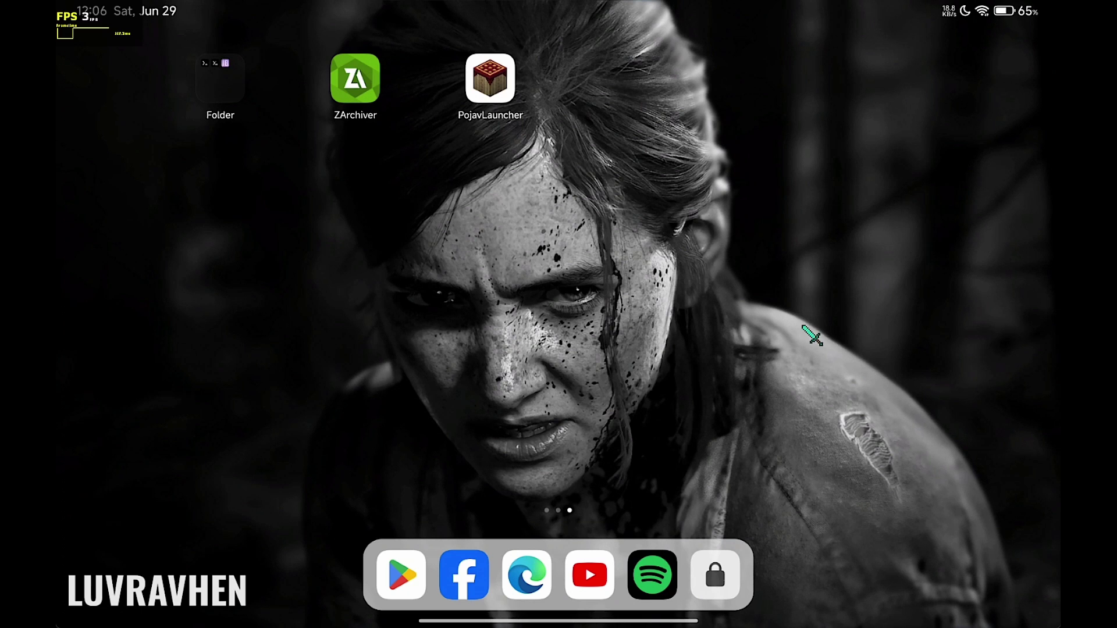
Launch ZArchiver, allow its notifications and dismiss the useful tips dialog
click(351, 74)
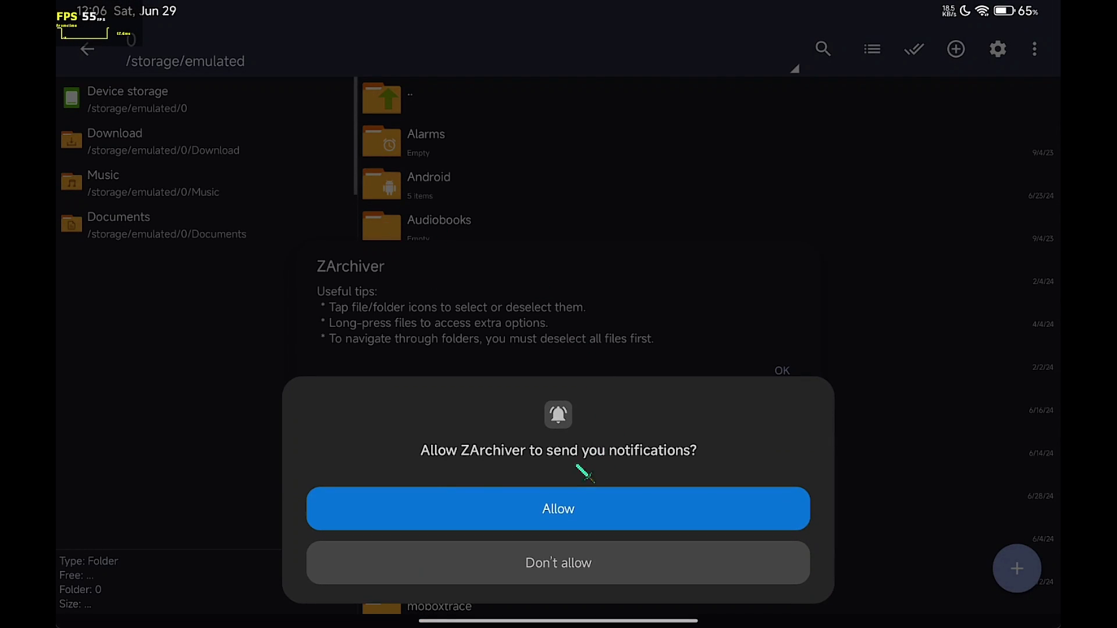
click(559, 512)
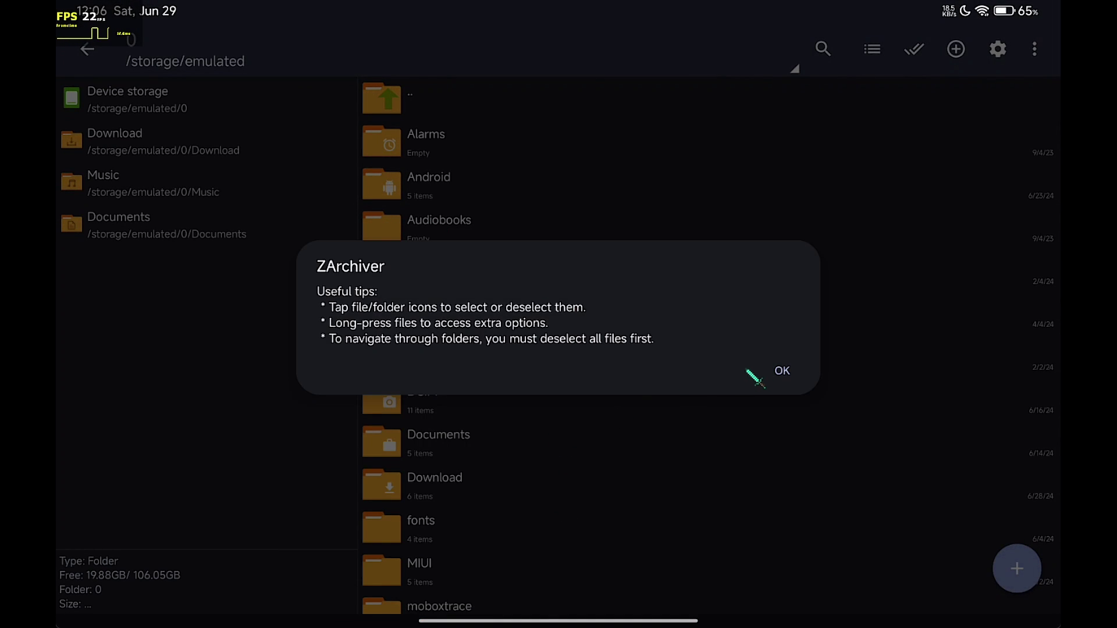
click(783, 372)
Open Android/data and try com.android.thememanager, which reports access denied
click(486, 193)
click(488, 197)
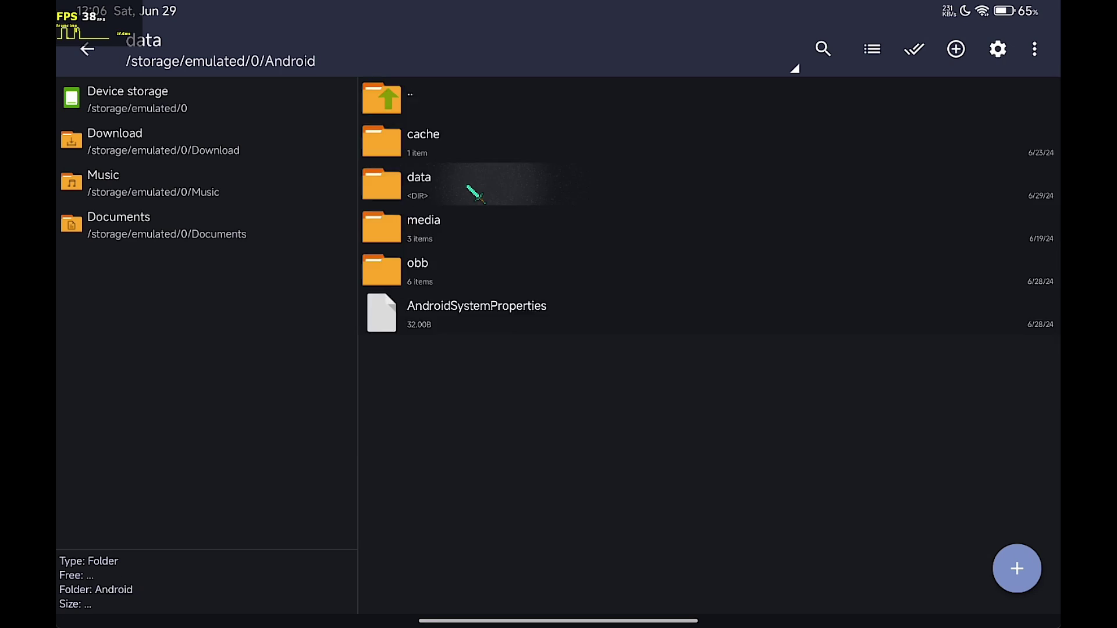
click(563, 329)
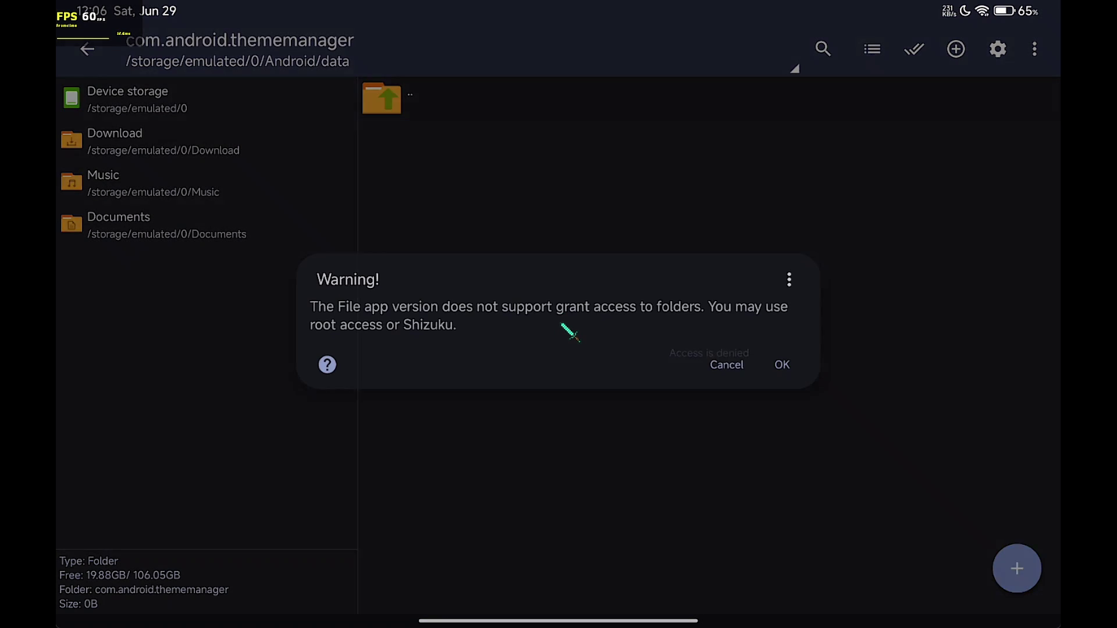
click(728, 361)
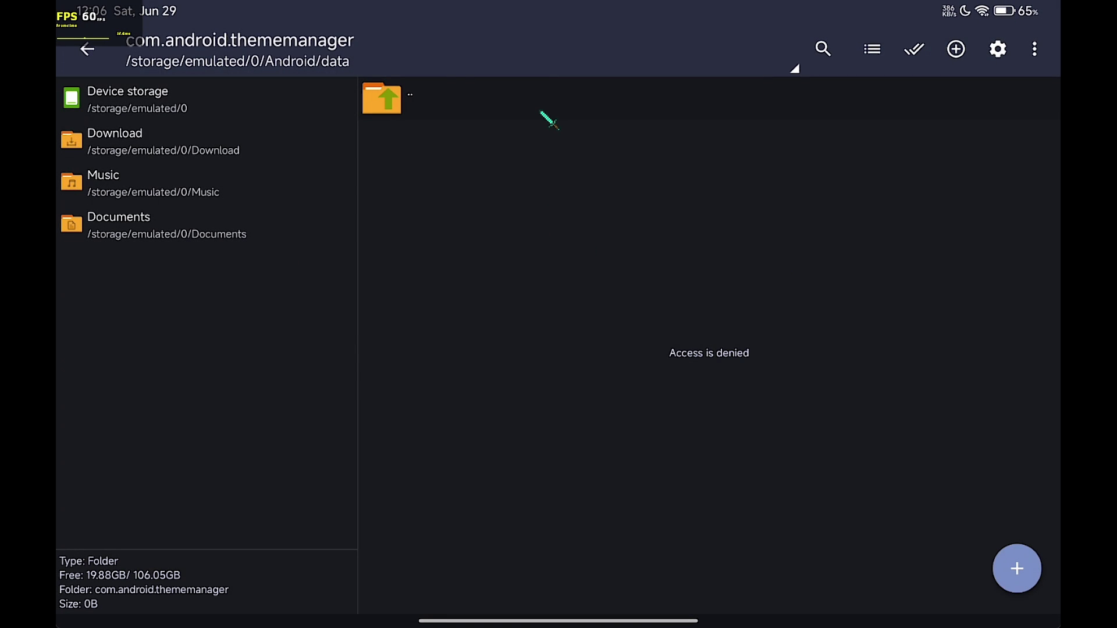
click(627, 117)
scroll(606, 349, down, 5)
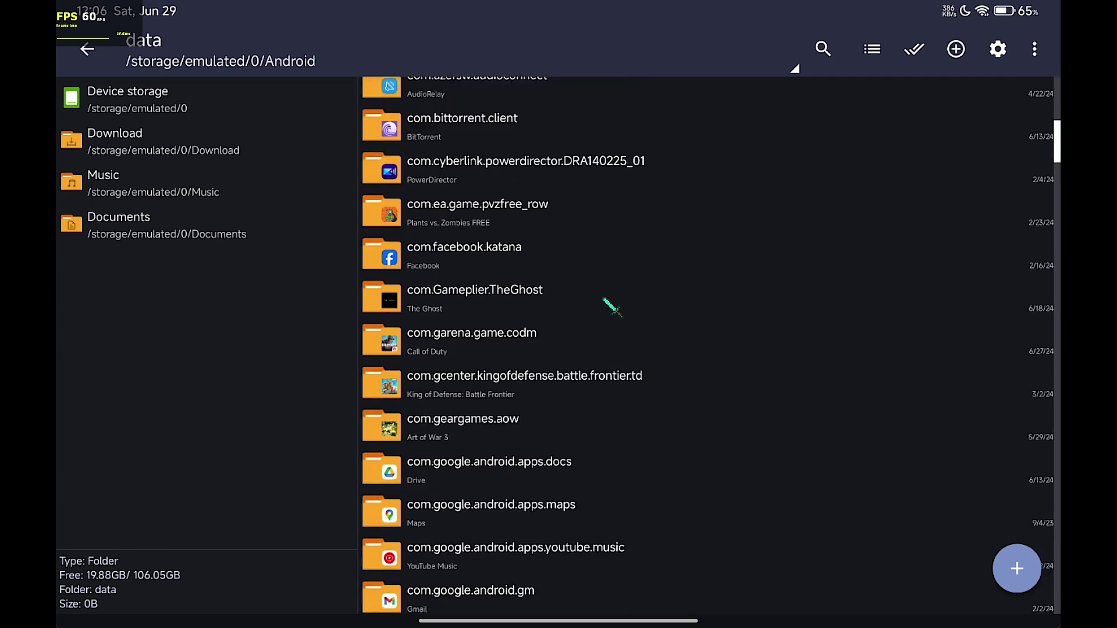
scroll(576, 273, up, 1)
Try com.facebook.katana and the kingofdefense folder, both denied, then exit to the home screen
click(486, 218)
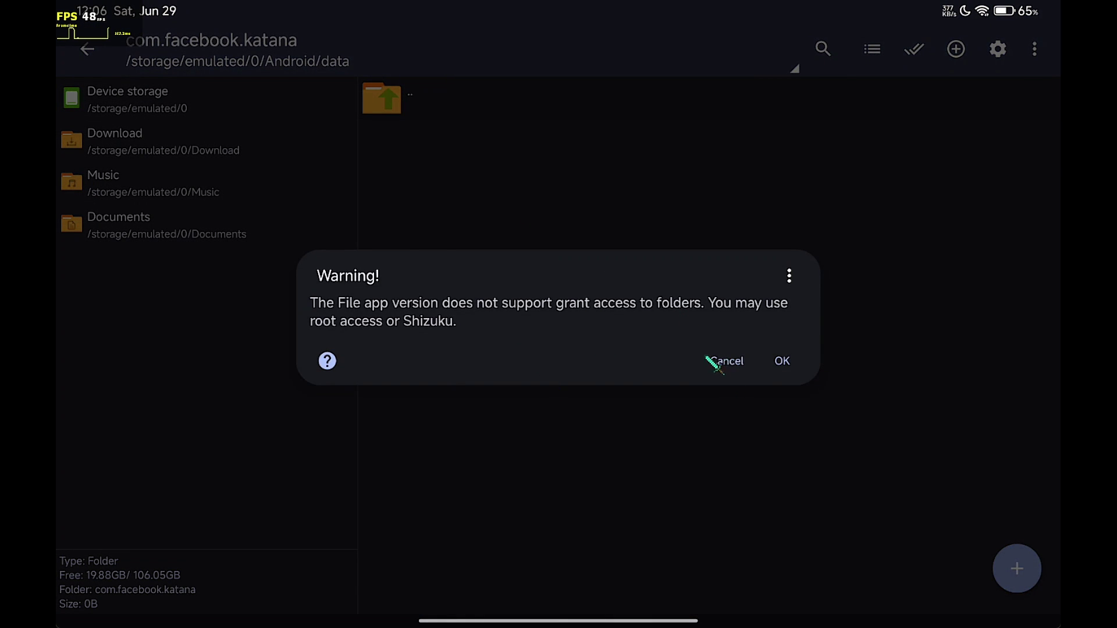
click(721, 361)
click(540, 109)
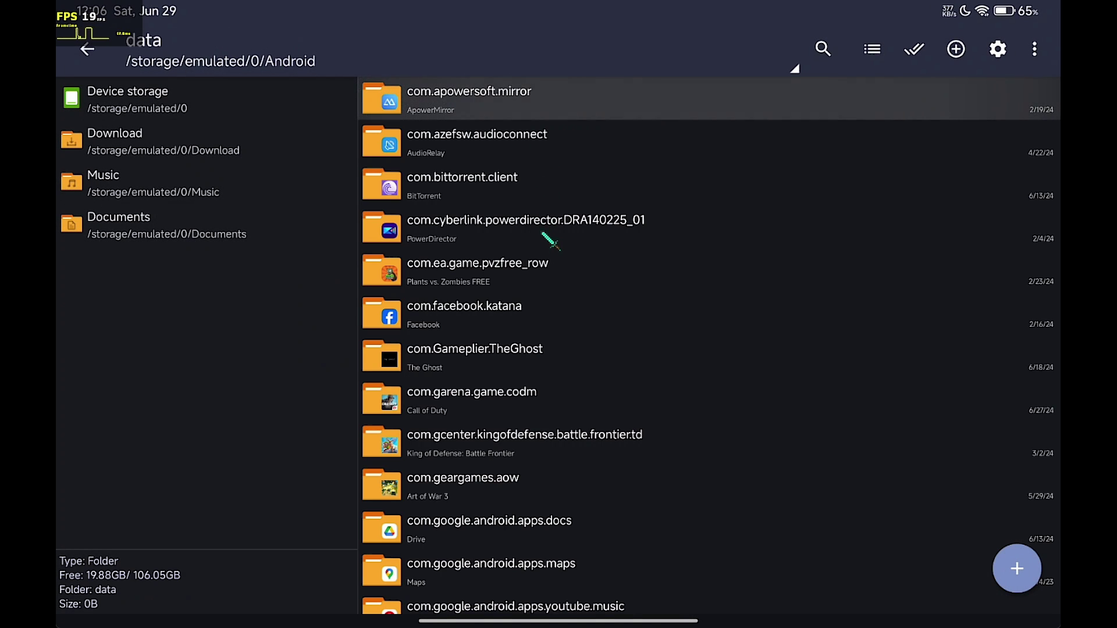
click(587, 453)
click(723, 362)
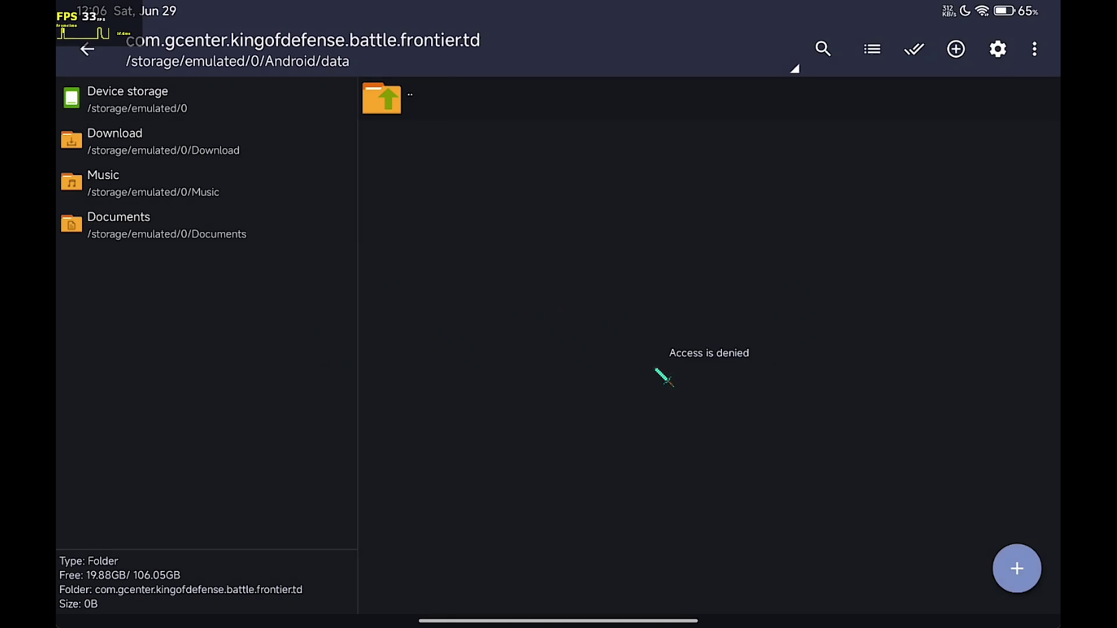
click(534, 116)
drag(595, 436, 561, 242)
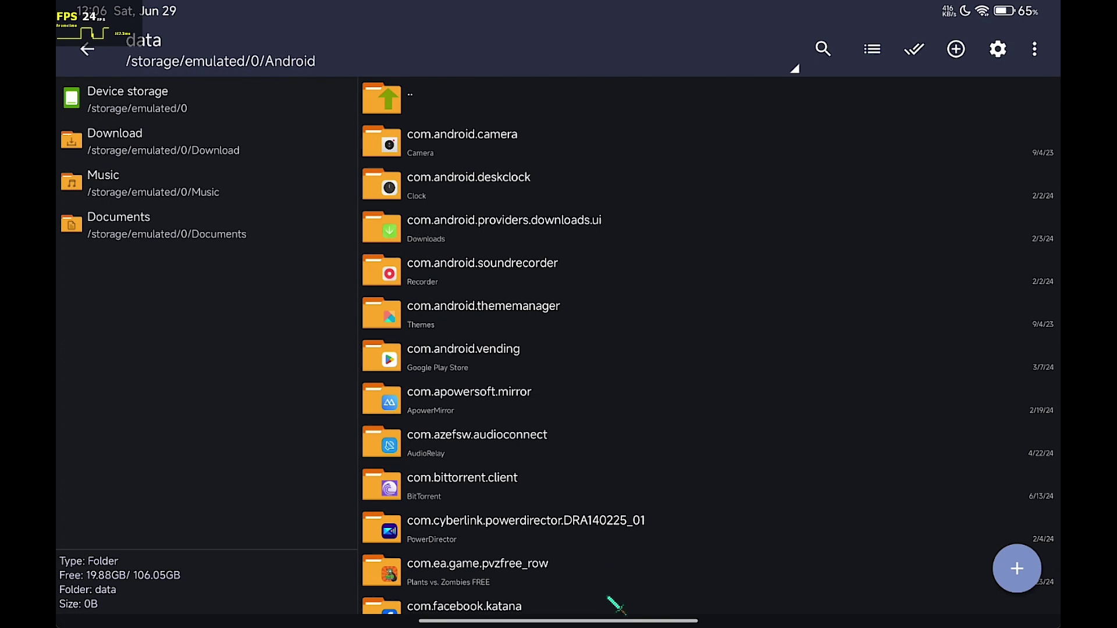
drag(621, 623, 626, 385)
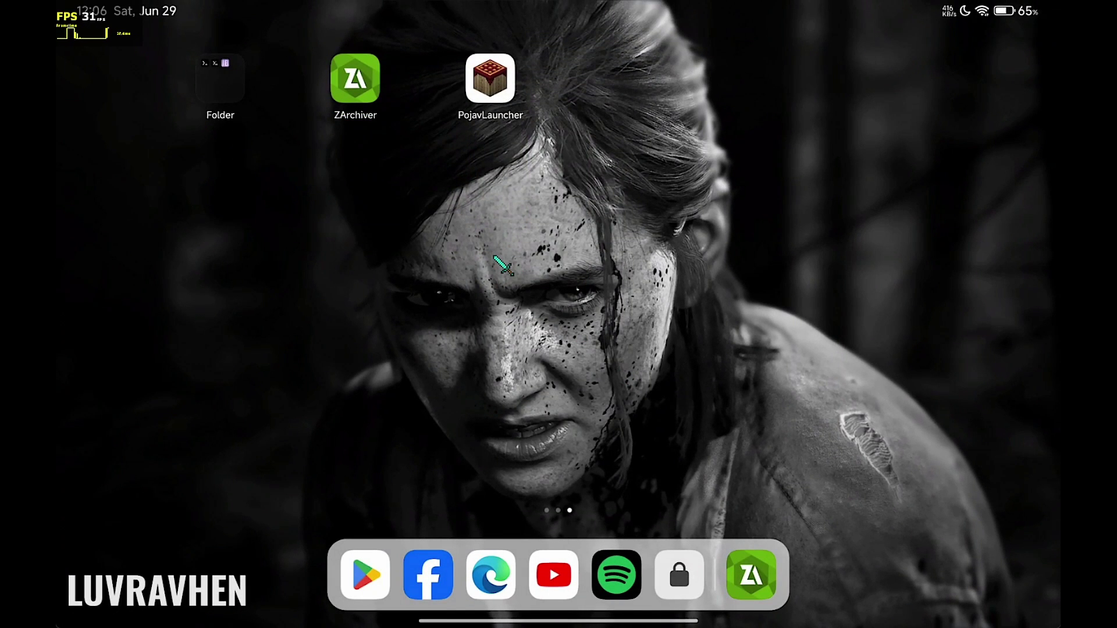
Search Google Play for 'shizuku', install Shizuku and open it
click(364, 579)
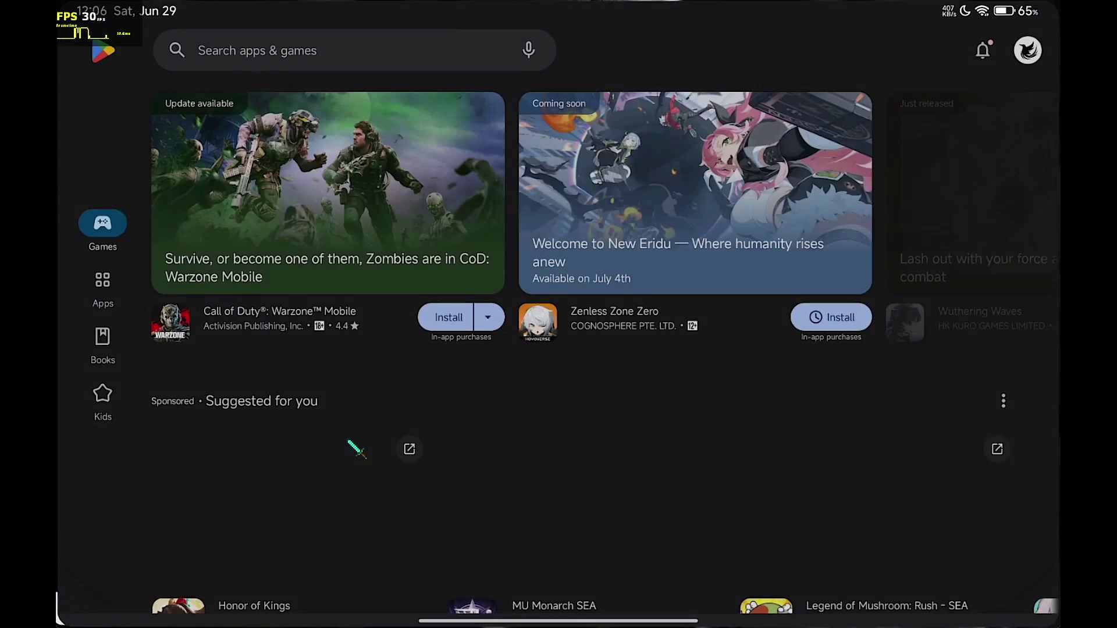
click(283, 54)
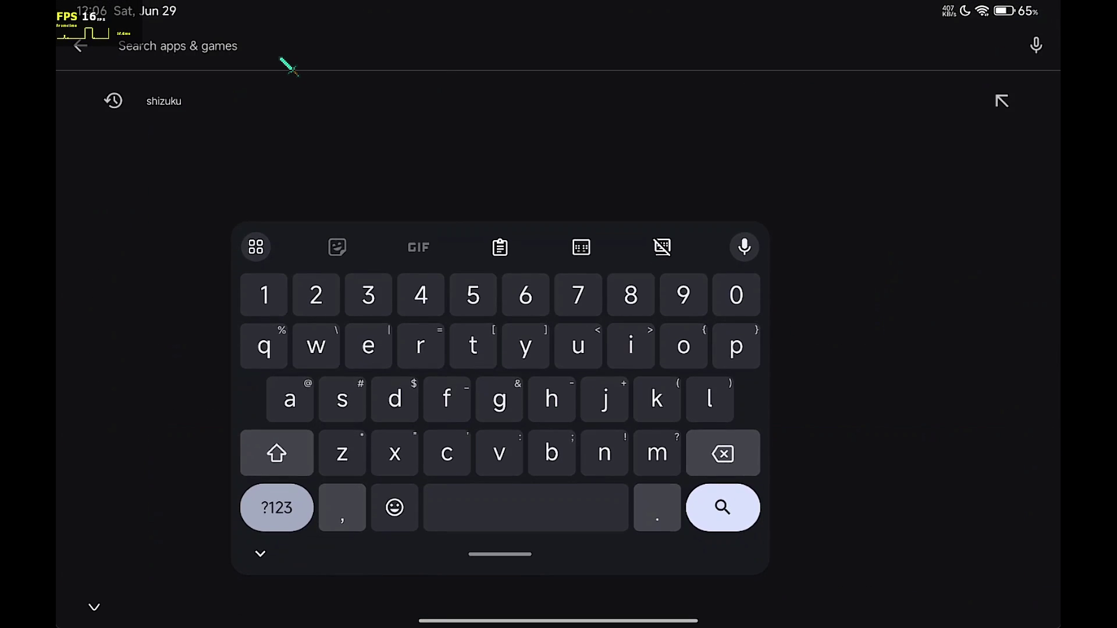
text(shizuku)
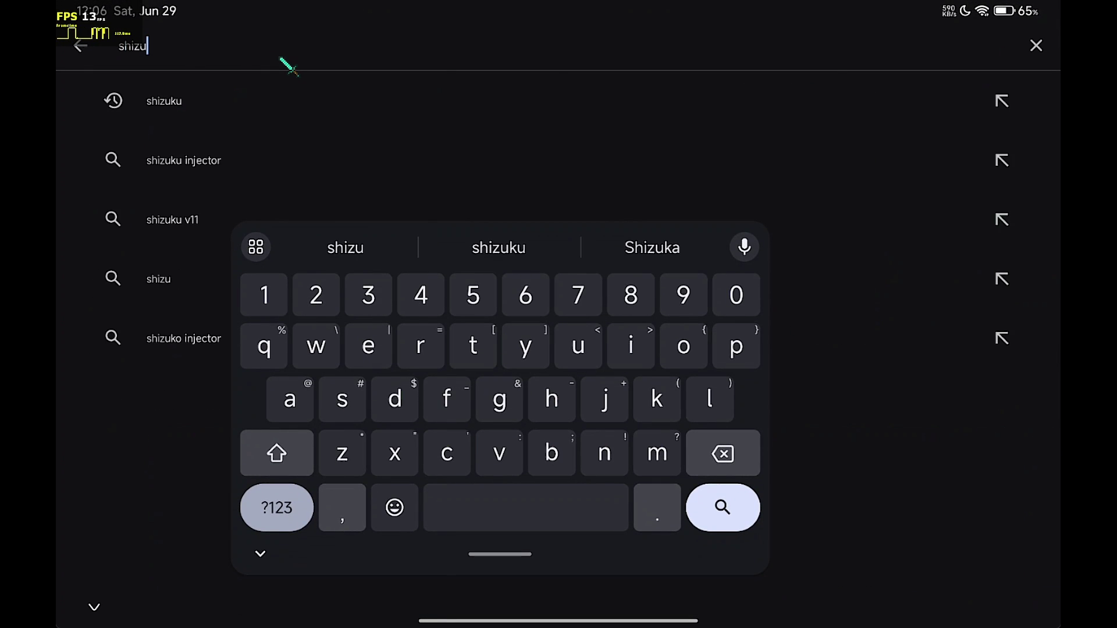
click(171, 103)
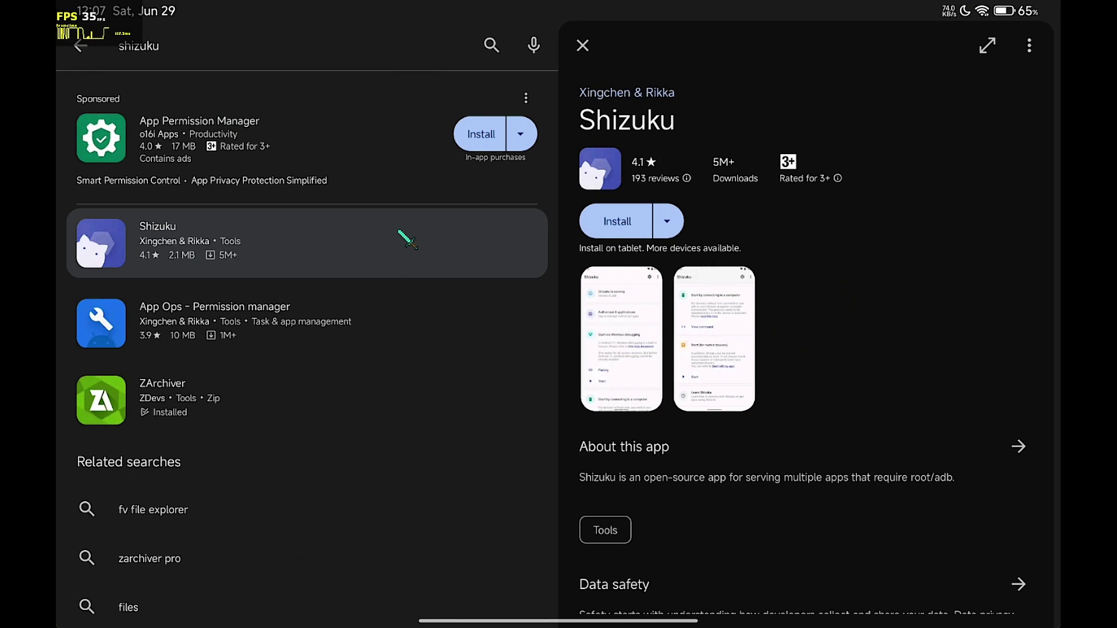
click(616, 222)
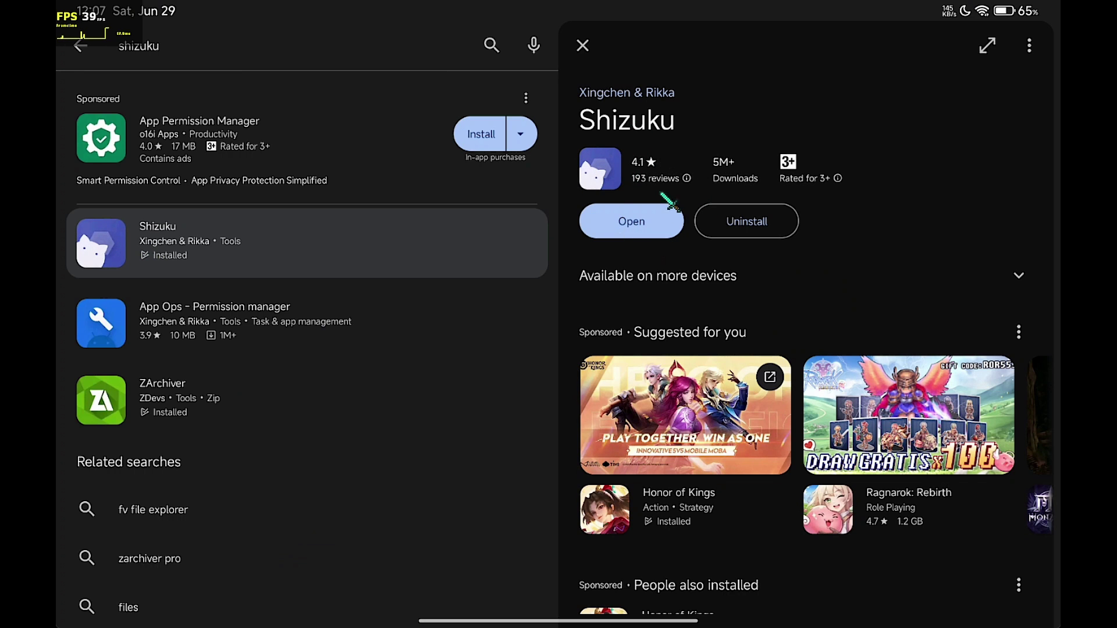
click(631, 224)
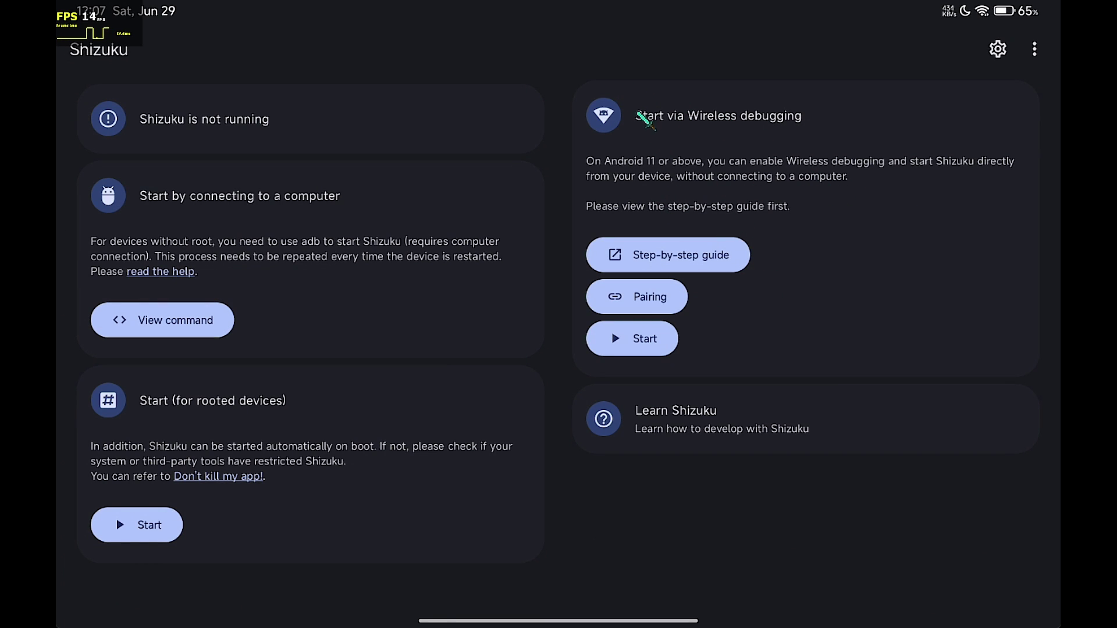
From Shizuku's Pairing page, switch on Show notifications, then return to the pairing steps
click(637, 296)
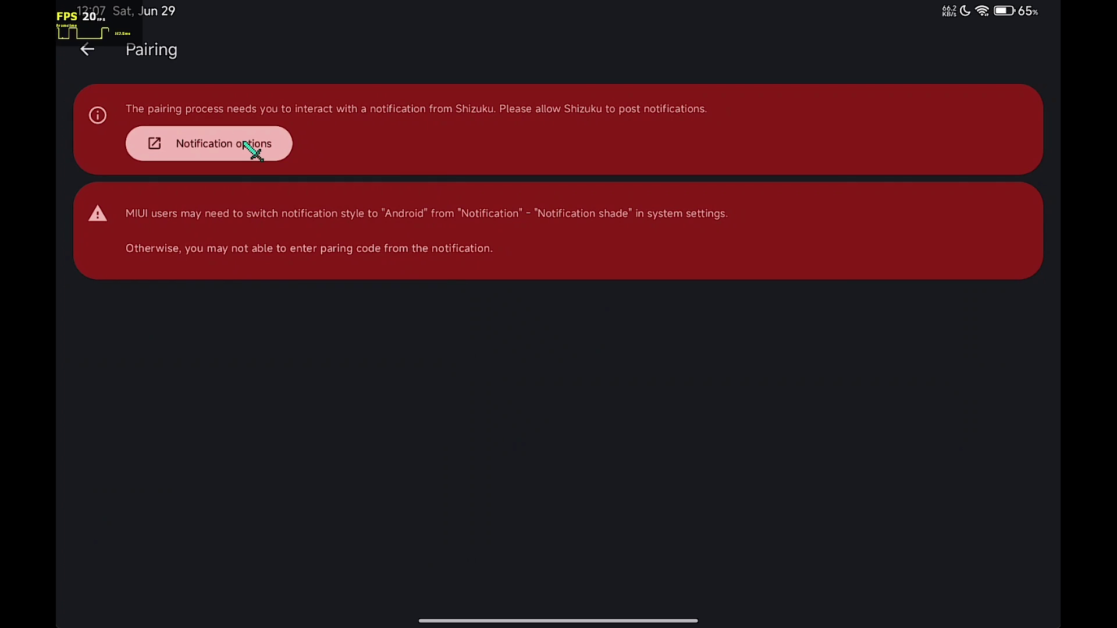
click(245, 145)
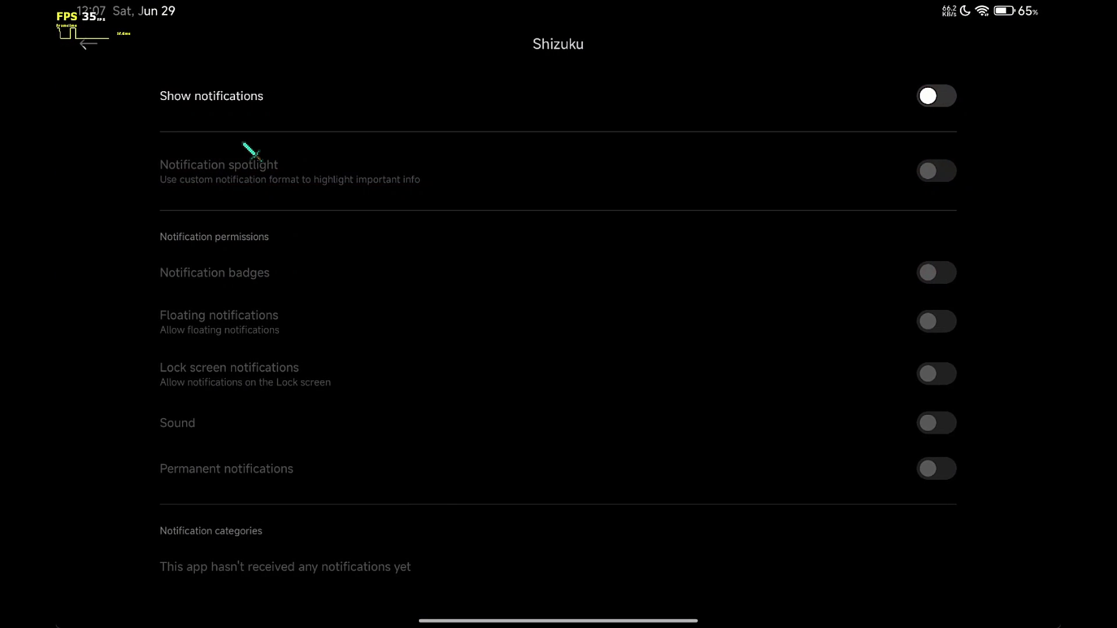
click(931, 96)
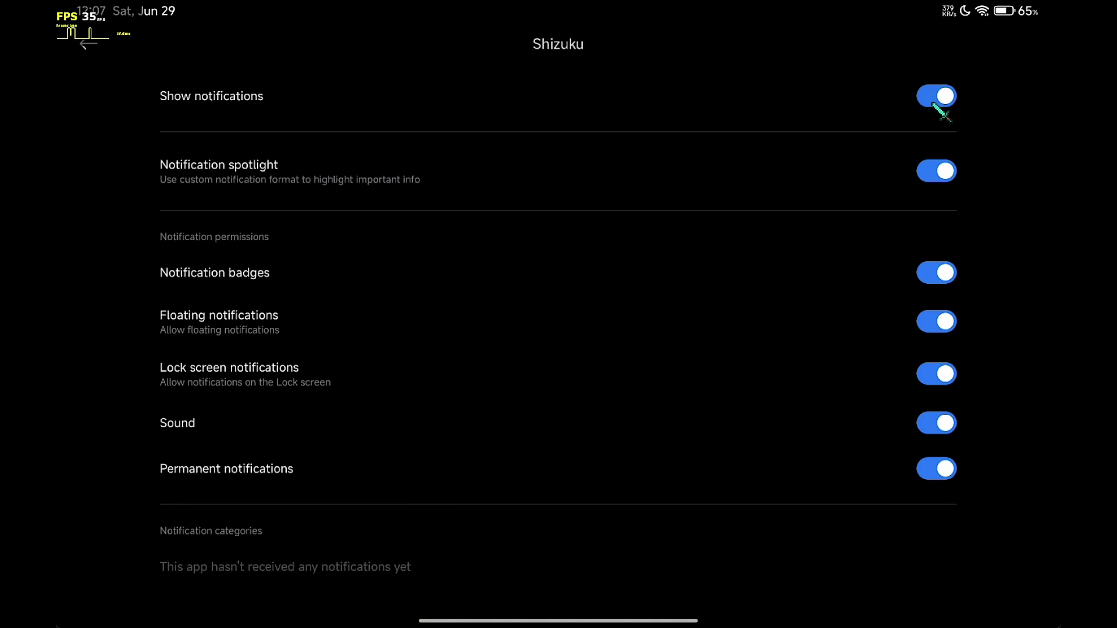
click(89, 46)
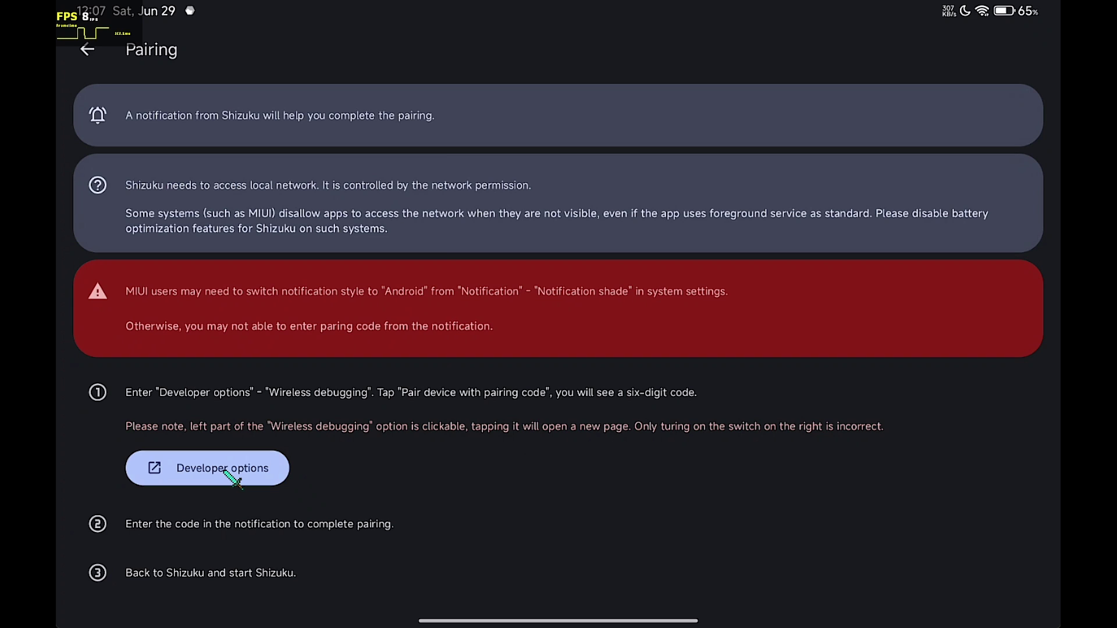
Go to the Wireless debugging page in Developer options
click(225, 471)
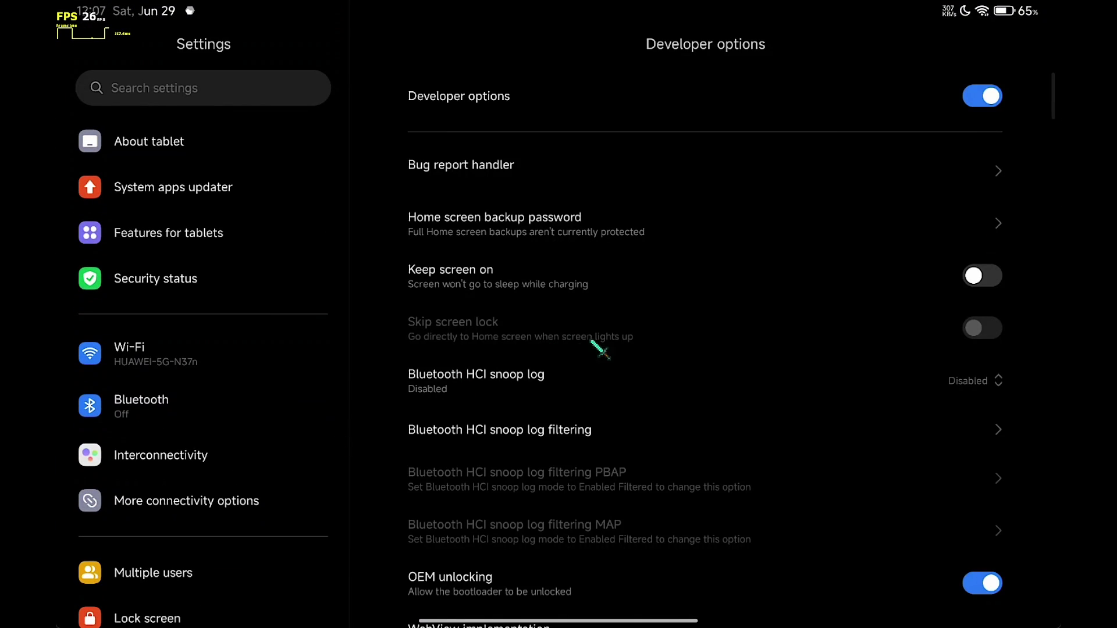
drag(701, 472, 698, 169)
drag(710, 475, 677, 192)
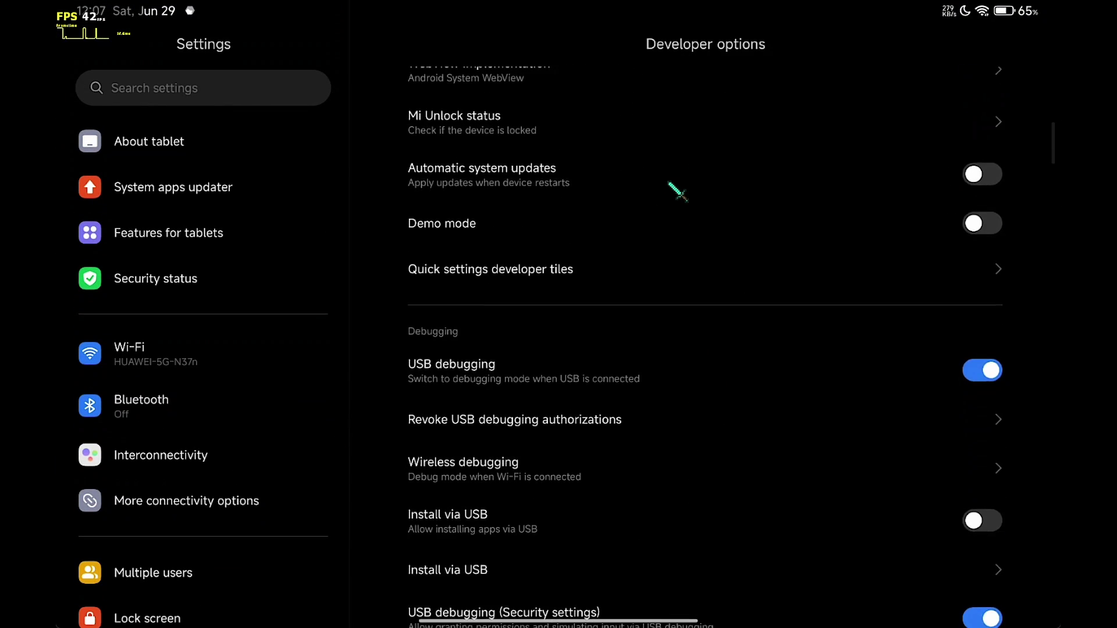
drag(663, 463, 675, 307)
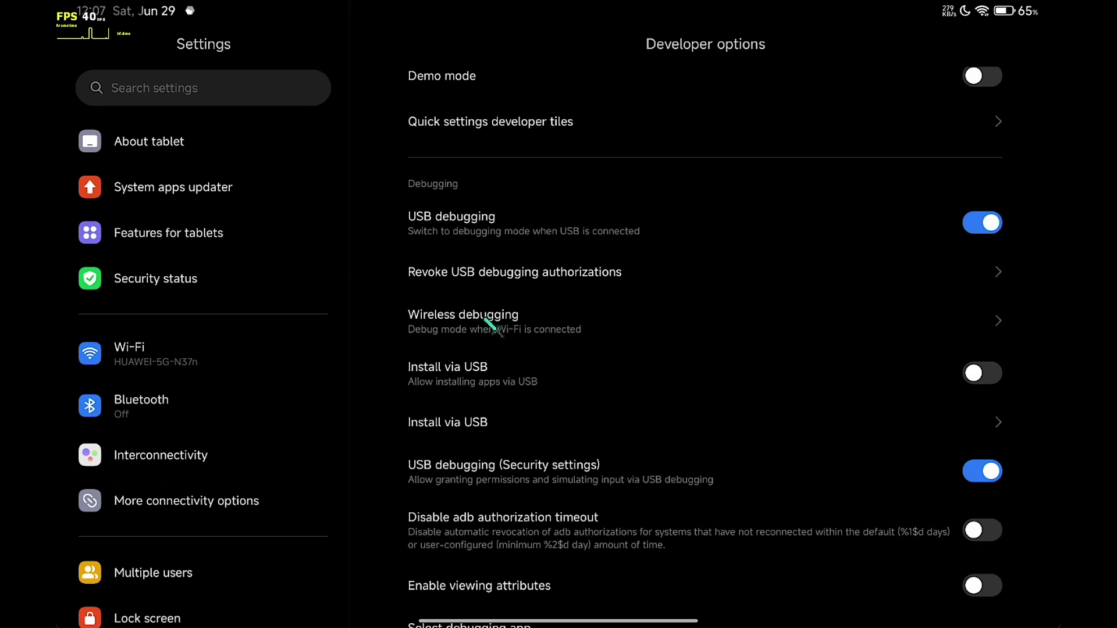
click(971, 333)
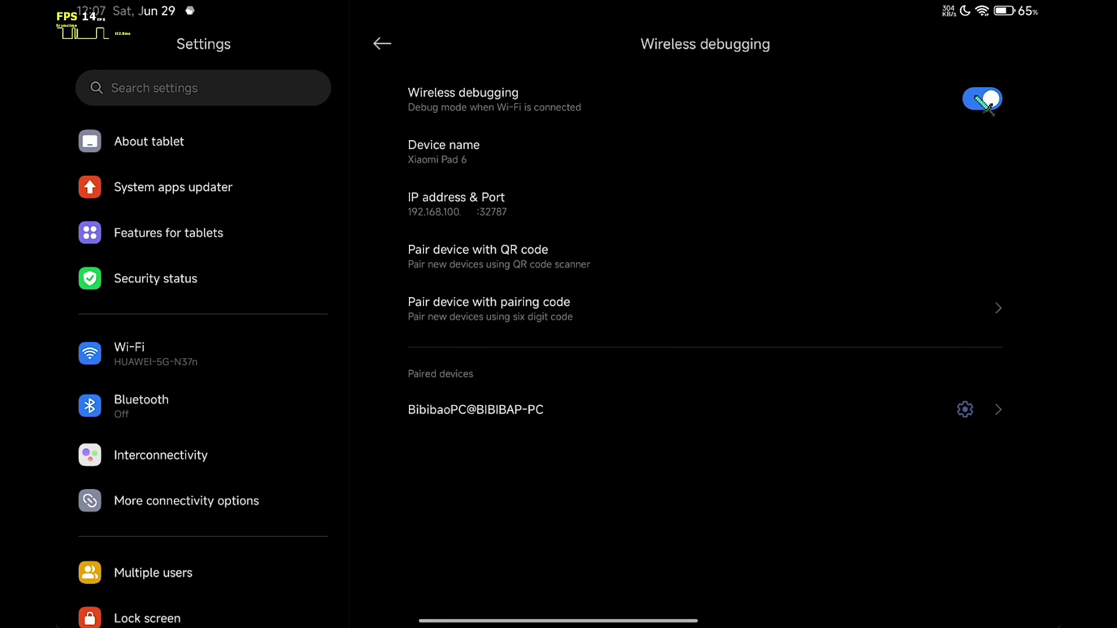
Toggle Wireless debugging off and back on, then request a six-digit pairing code
click(983, 102)
click(984, 103)
click(986, 103)
click(988, 104)
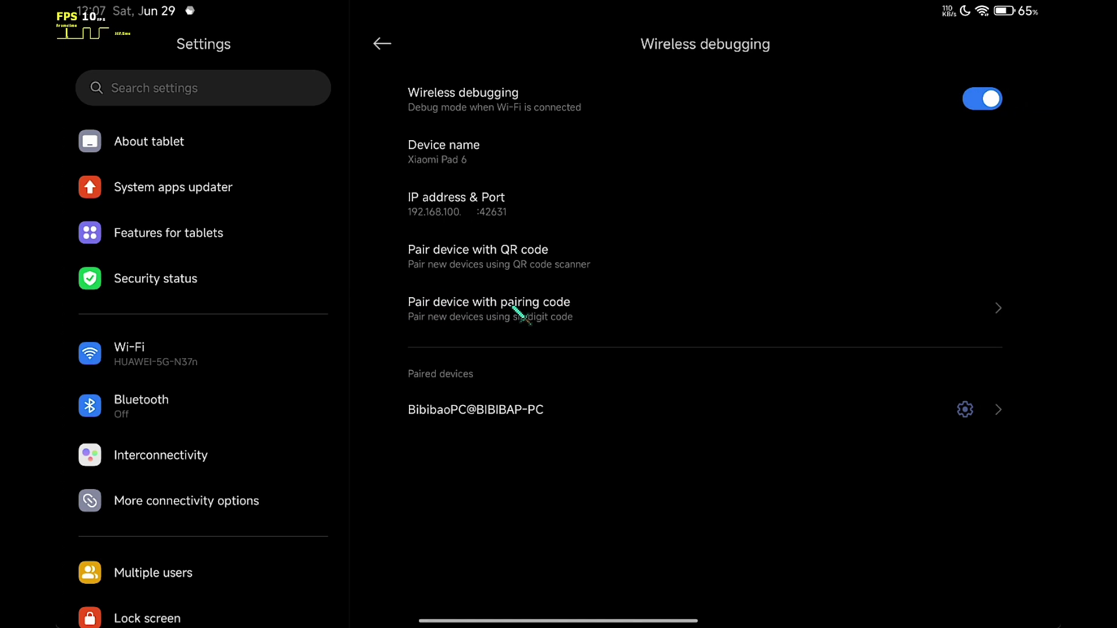
click(538, 313)
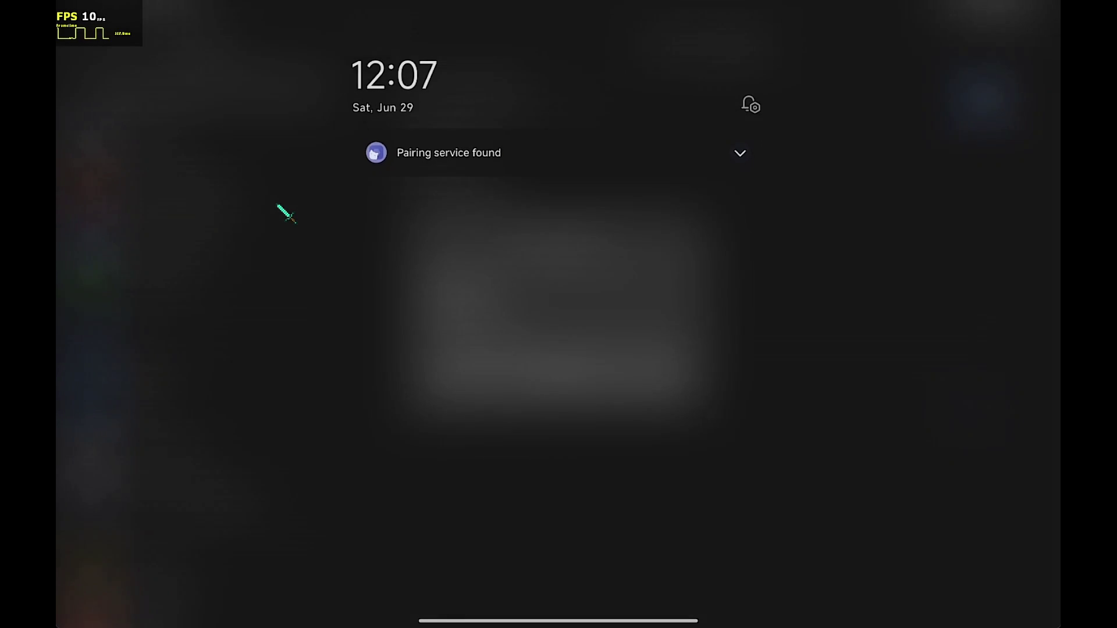
Enter the Wi-Fi pairing code in Shizuku's notification to pair it, then go home
drag(529, 30, 363, 207)
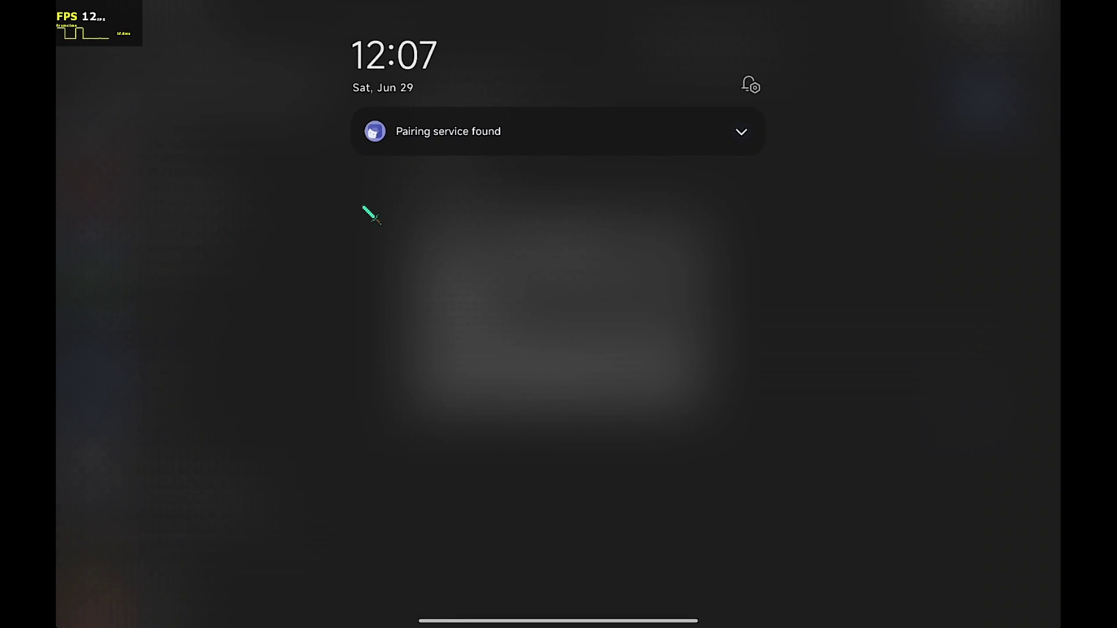
click(737, 130)
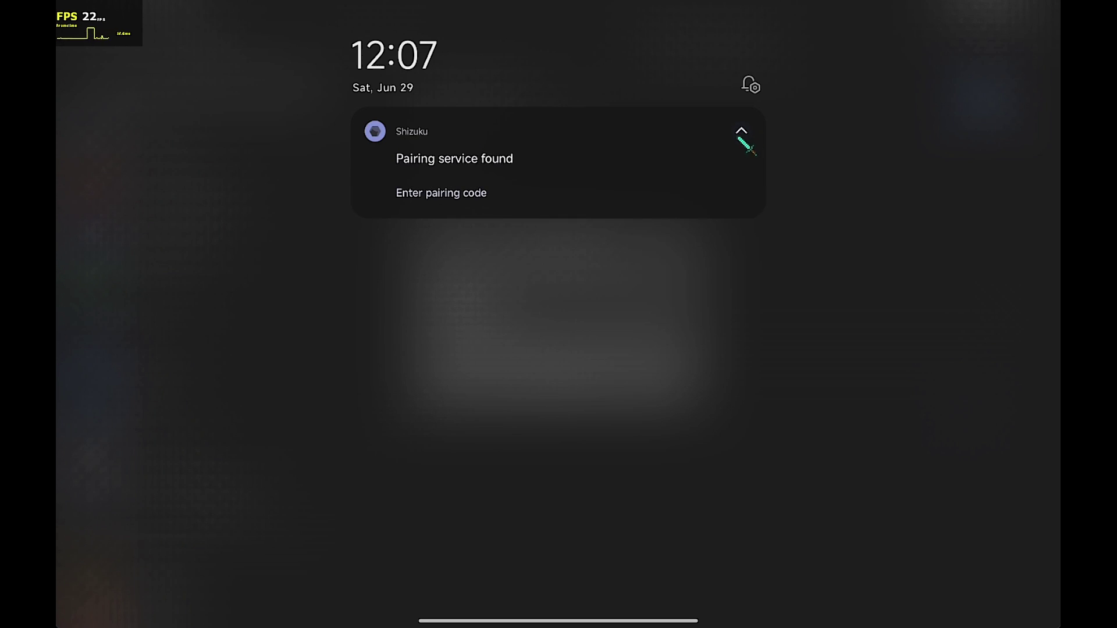
click(441, 198)
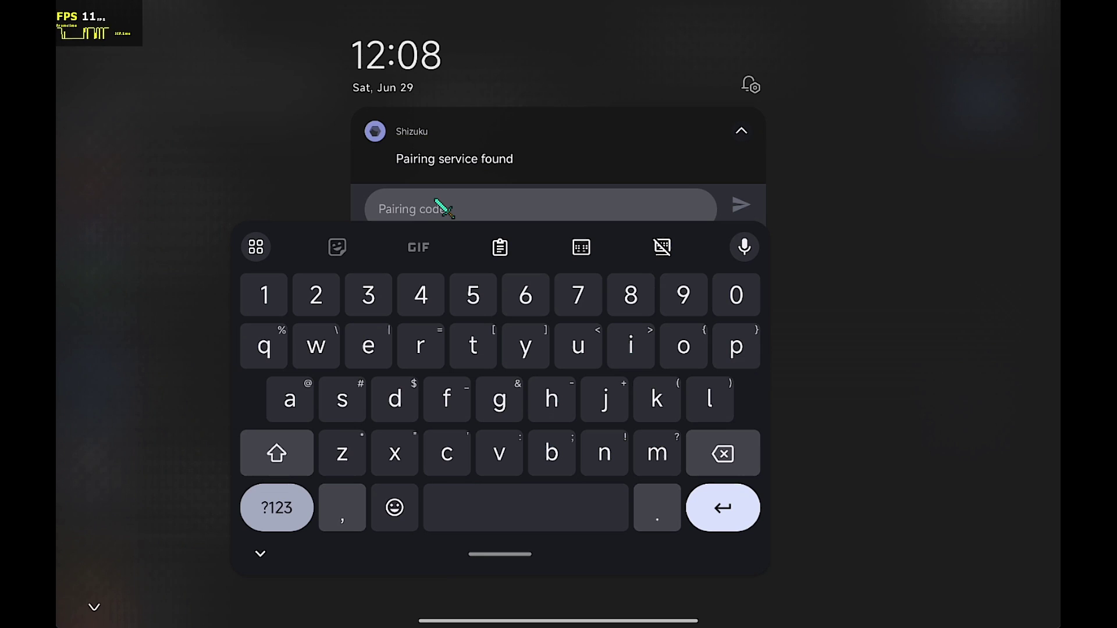
text(46)
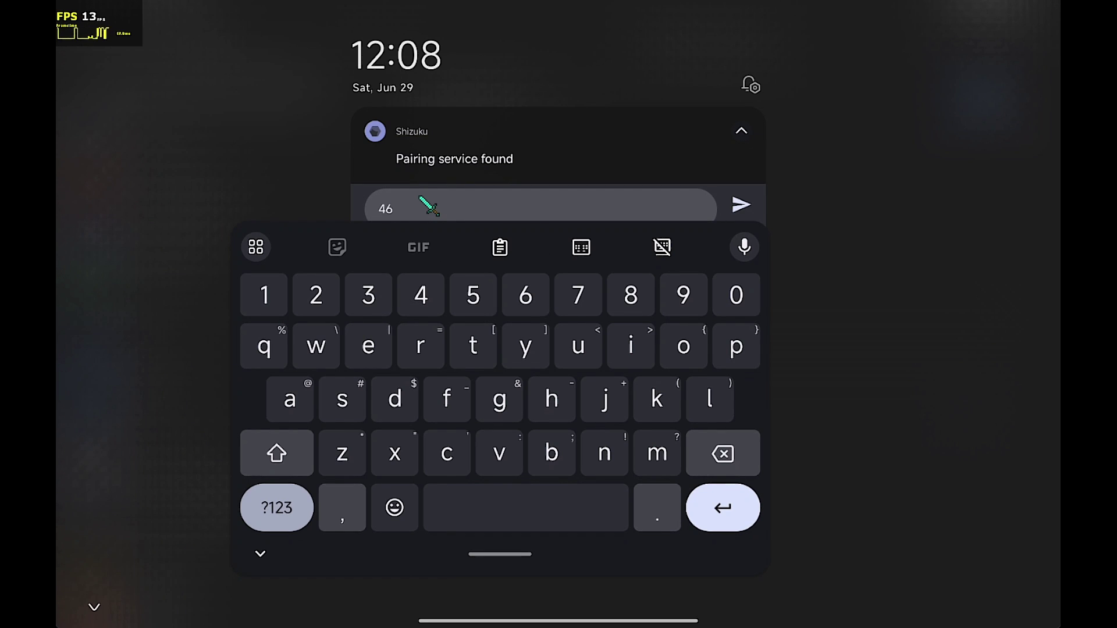
text(4440)
click(743, 208)
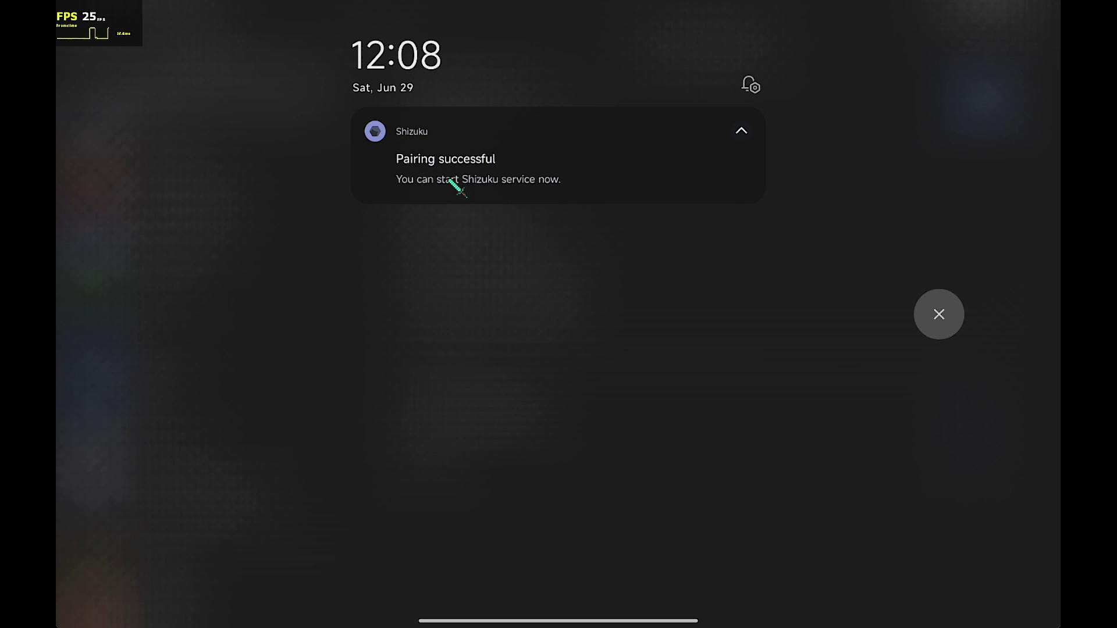
click(826, 392)
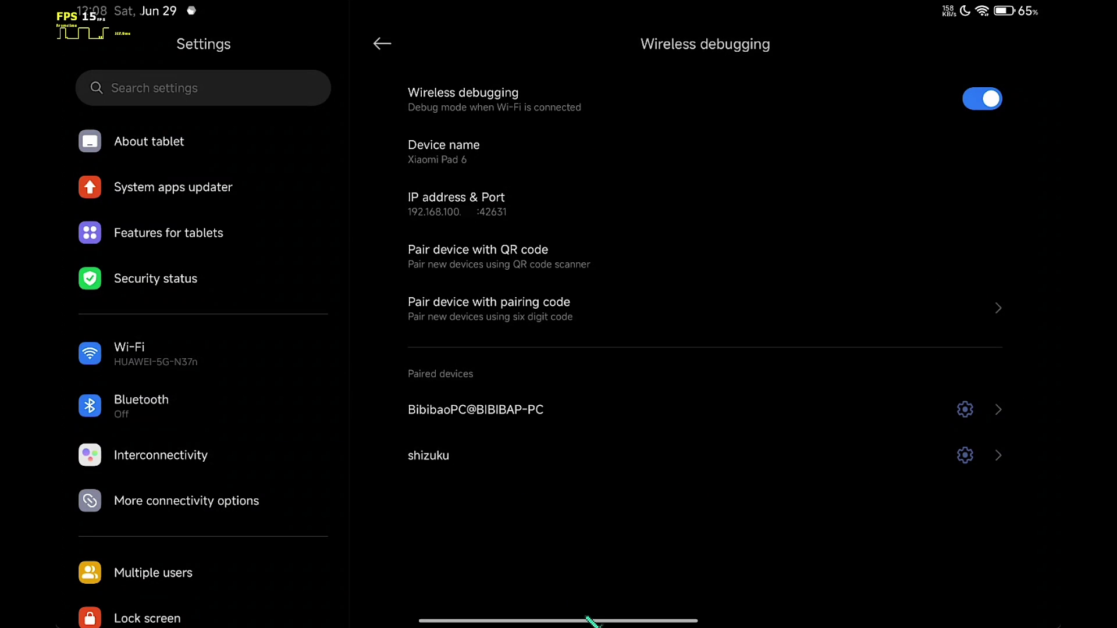
key(super+h)
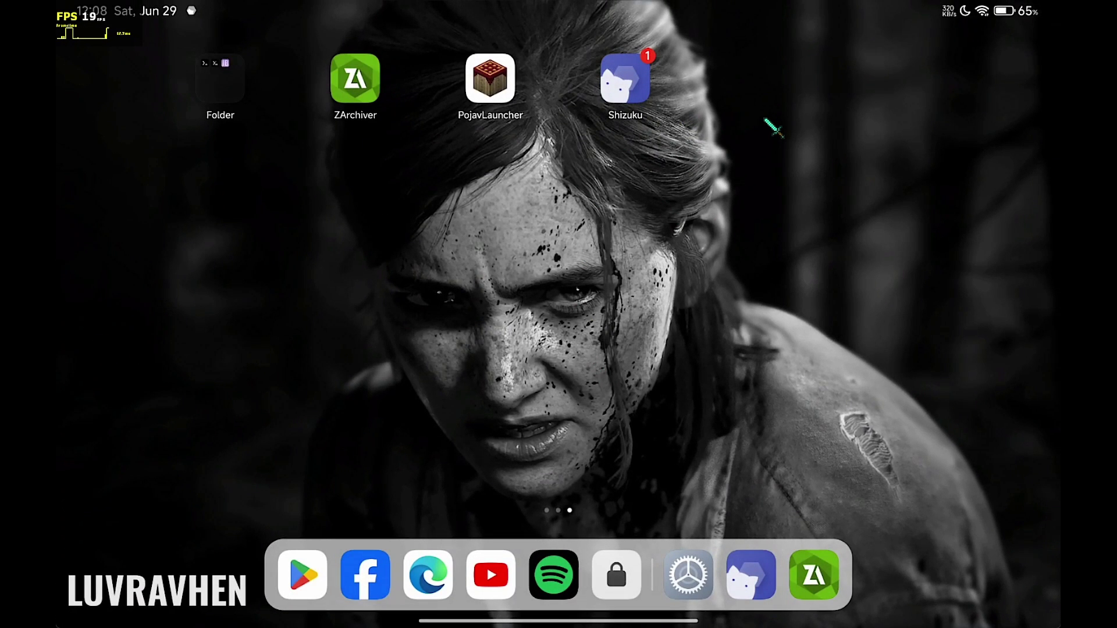
Start Shizuku via Wireless debugging so it runs as version 13.5 (adb), then go home
click(625, 81)
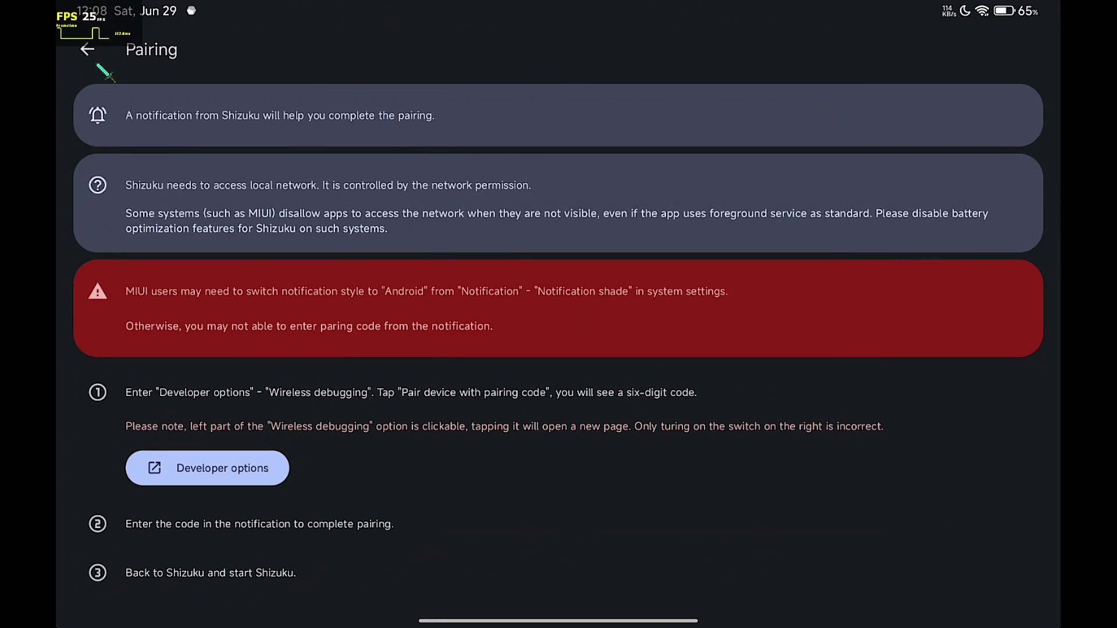
click(87, 50)
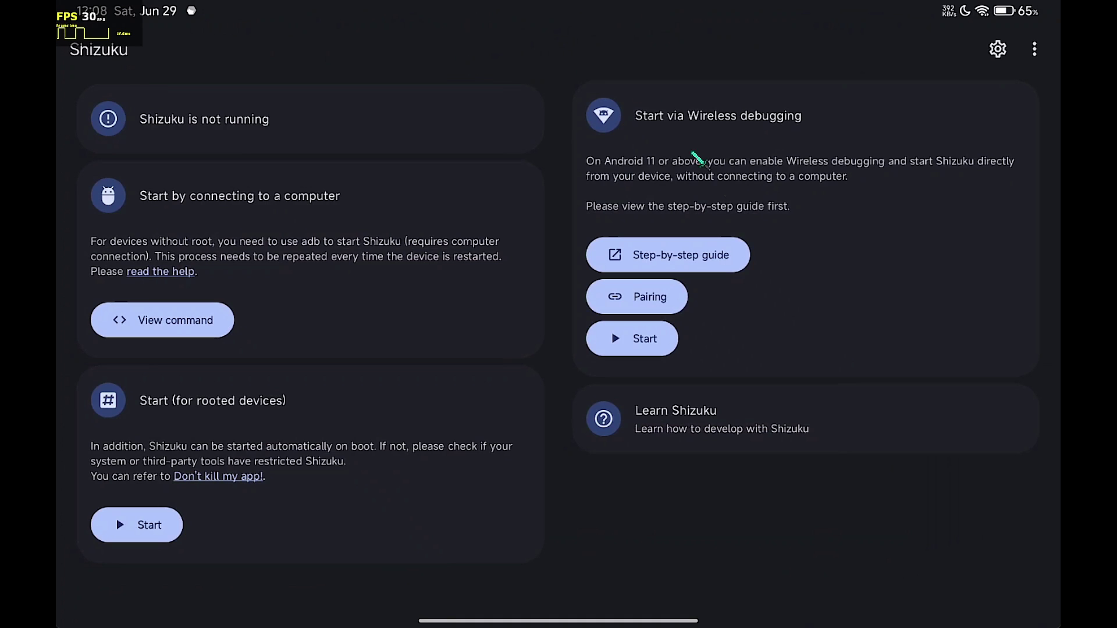
click(659, 344)
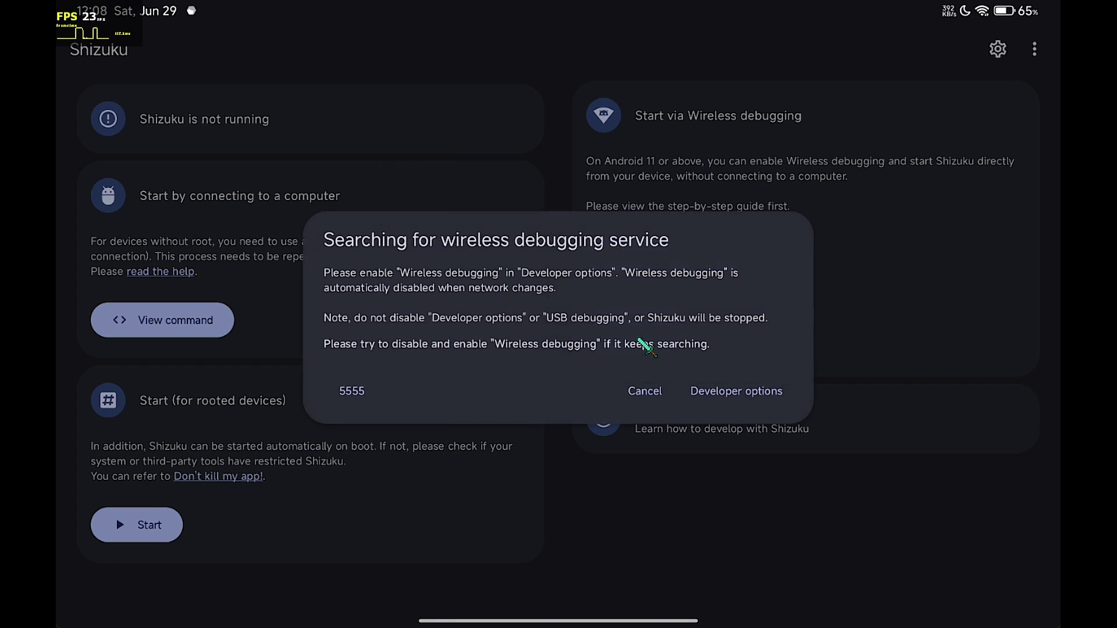
click(652, 383)
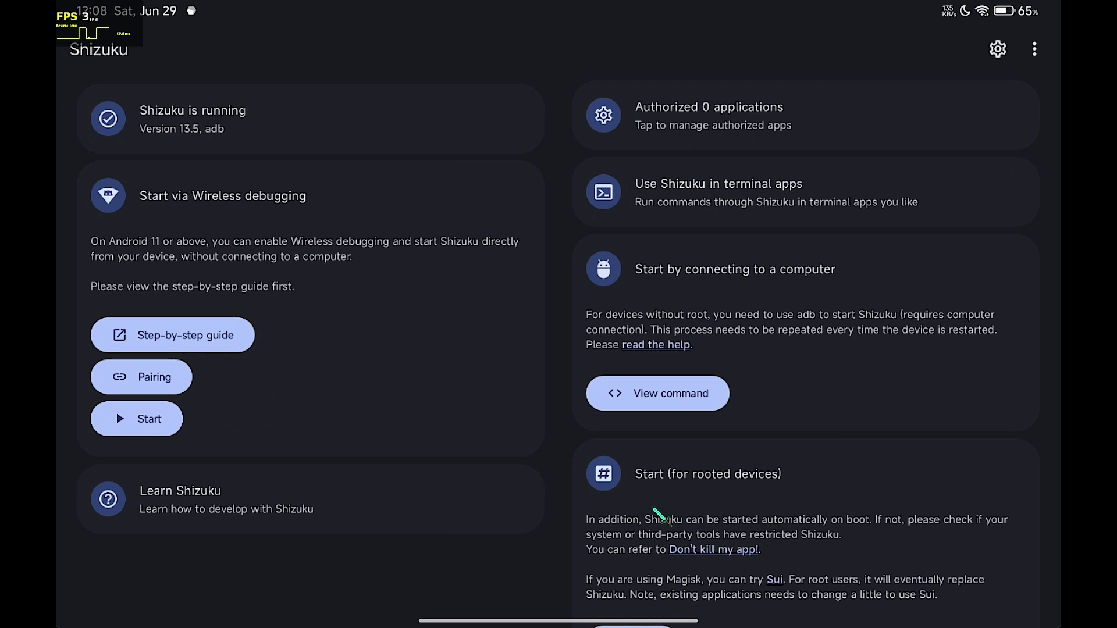
drag(541, 621, 531, 374)
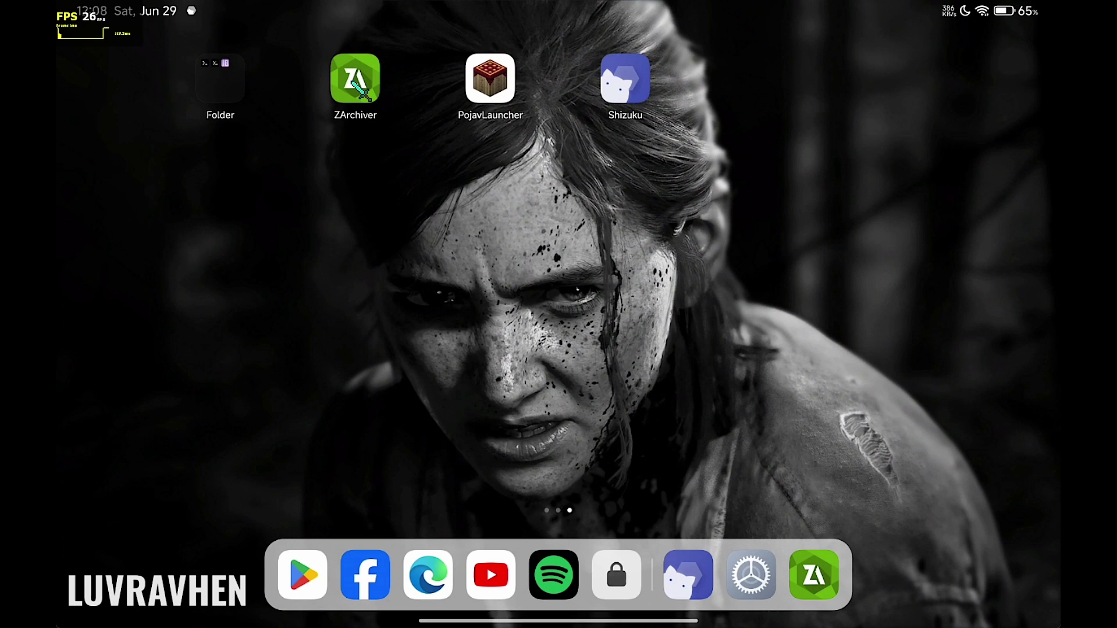
Reopen ZArchiver and go up from data to the internal storage root
click(355, 81)
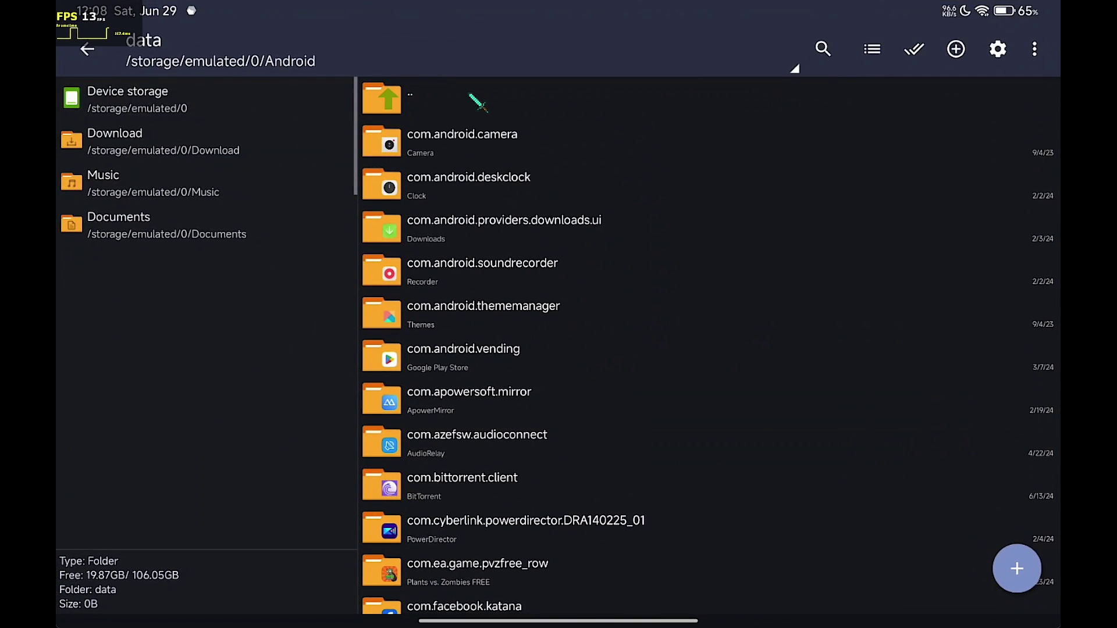
click(470, 95)
click(470, 95)
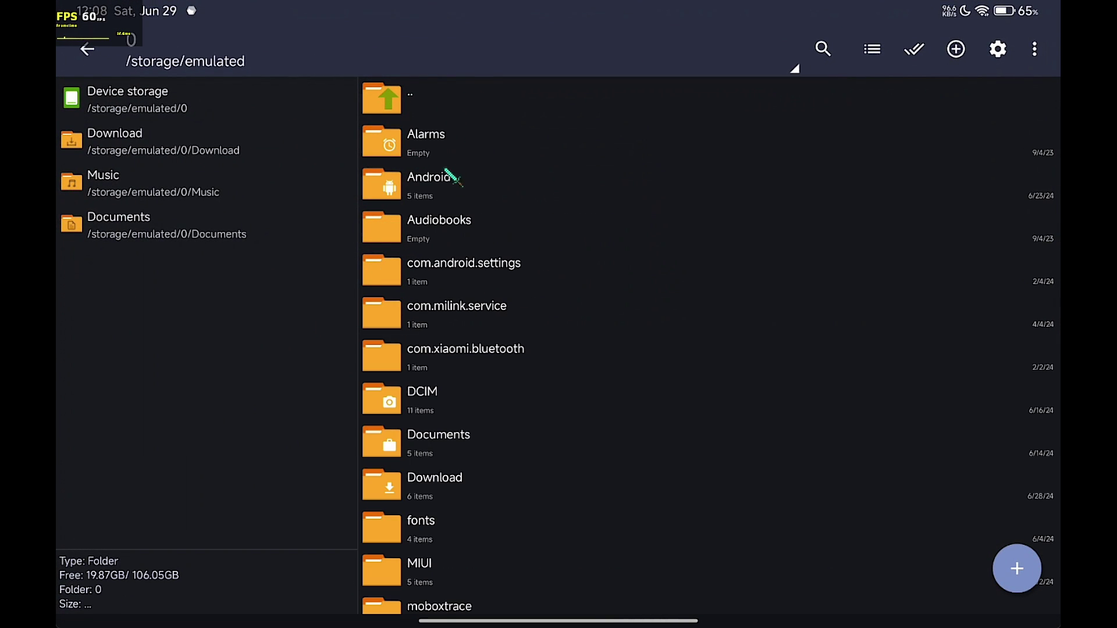
Under ROOT settings, choose Shizuku / SUI and enable Use for Android/[data|obb] and File operations
click(997, 49)
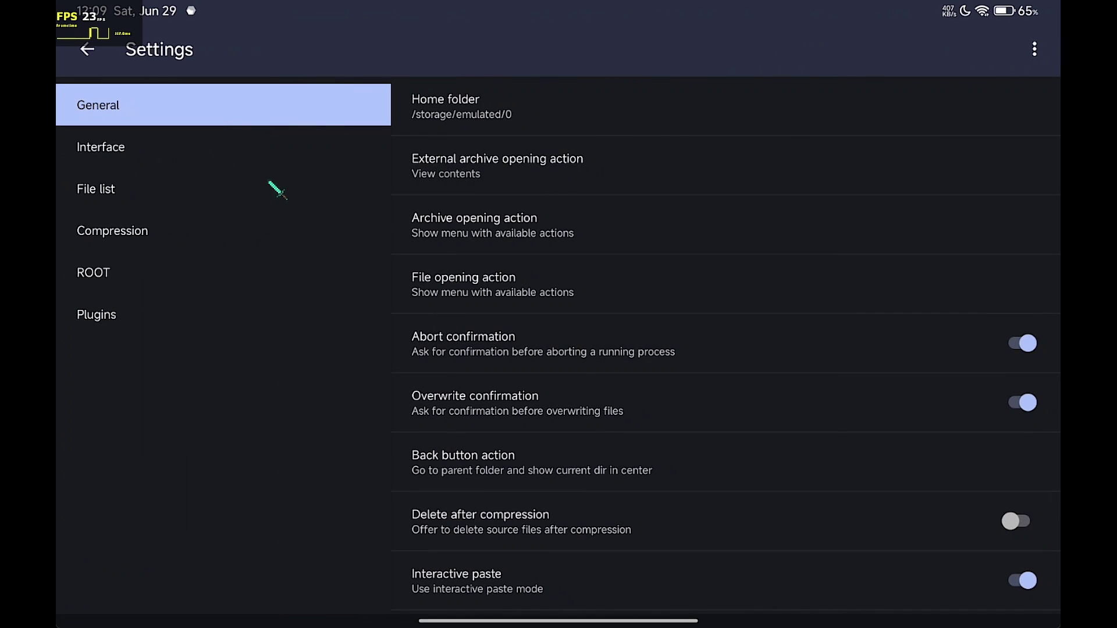
click(110, 279)
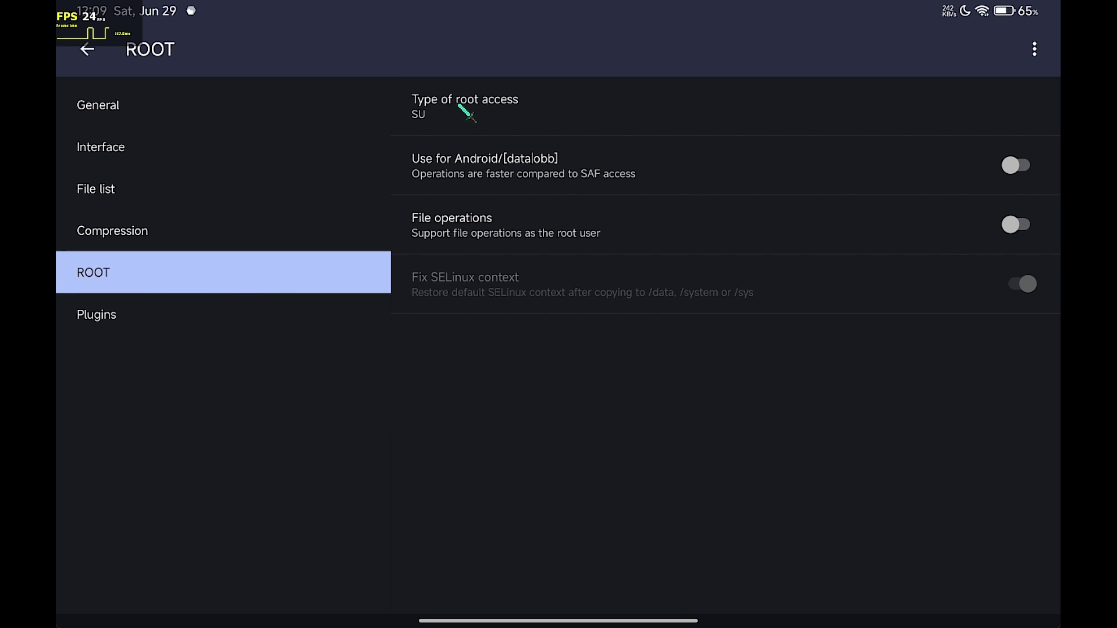
click(538, 107)
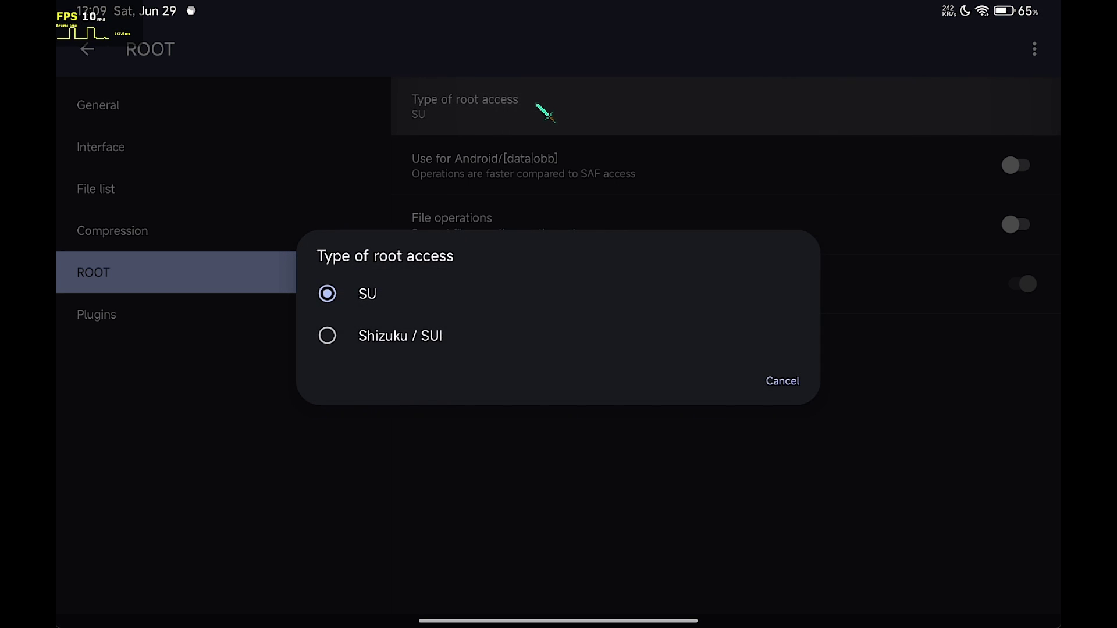
click(328, 340)
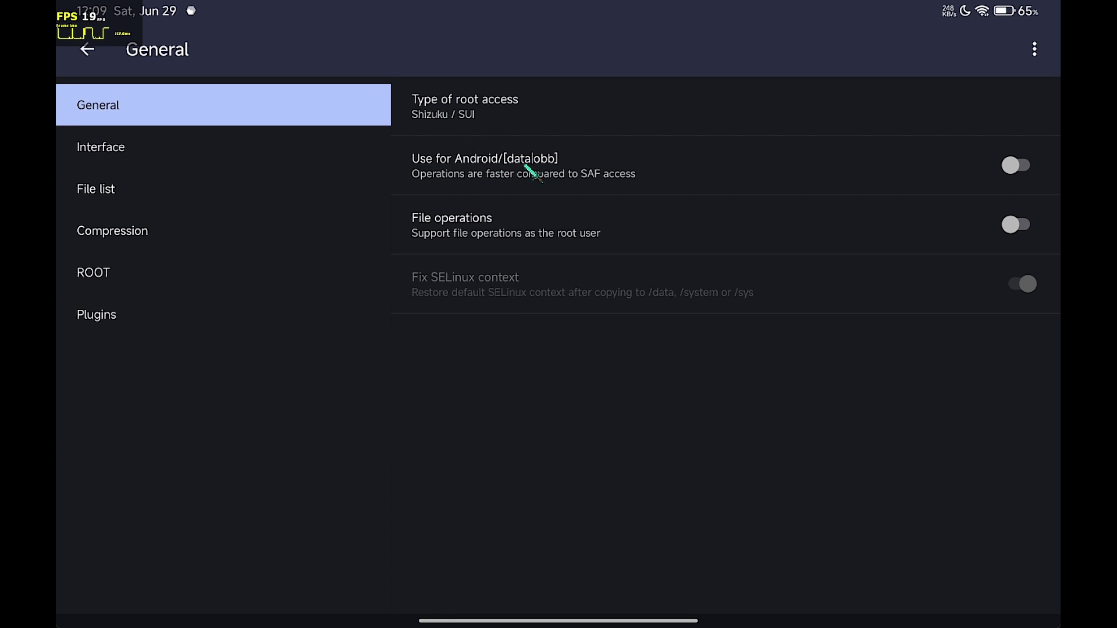
click(1019, 167)
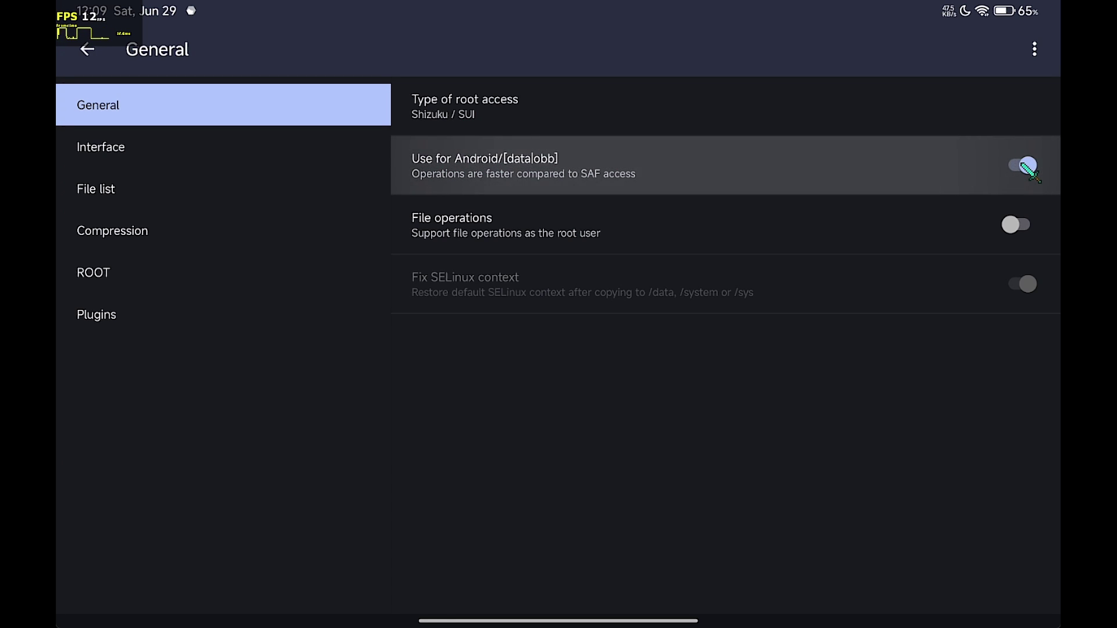
click(1024, 225)
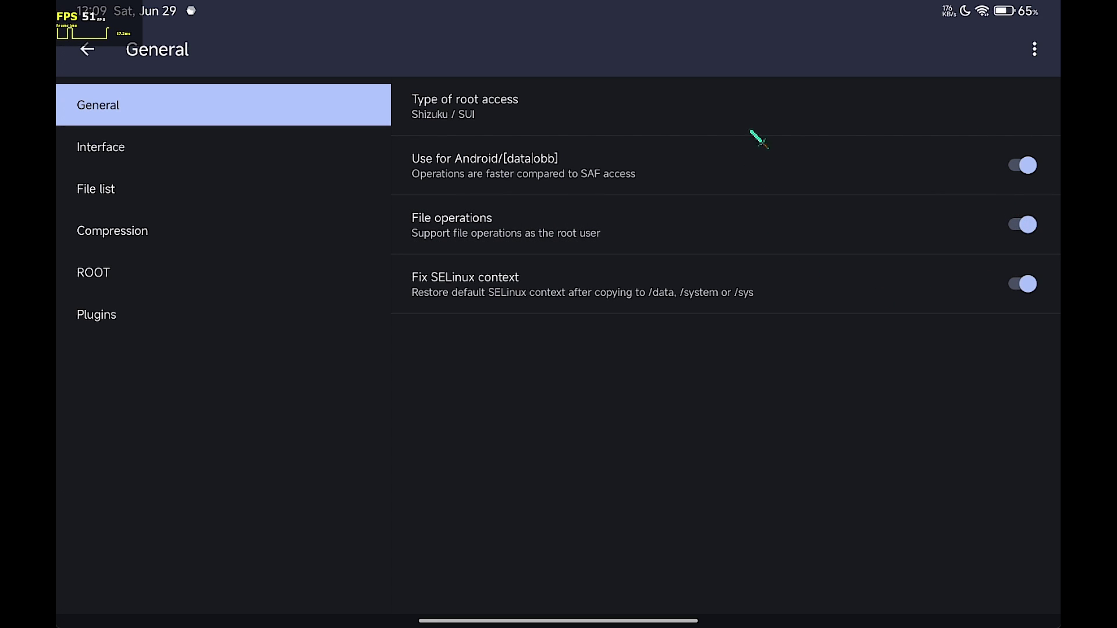
click(86, 50)
Grant Shizuku 'Allow all the time' and open Android/data/net.kdt.pojavlaunch/files
click(470, 188)
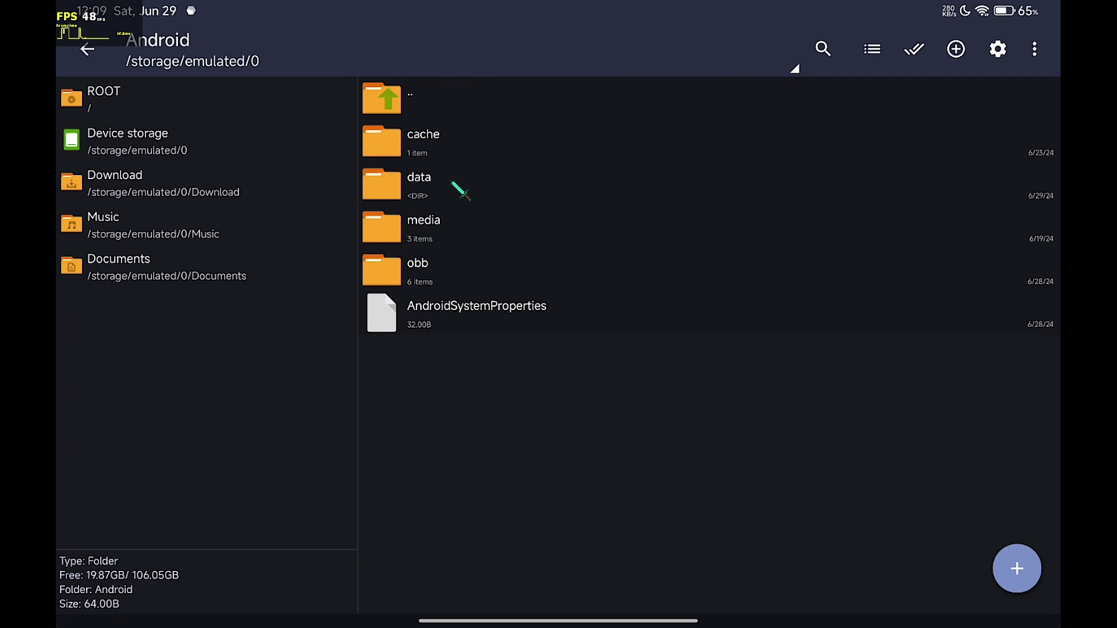
click(458, 186)
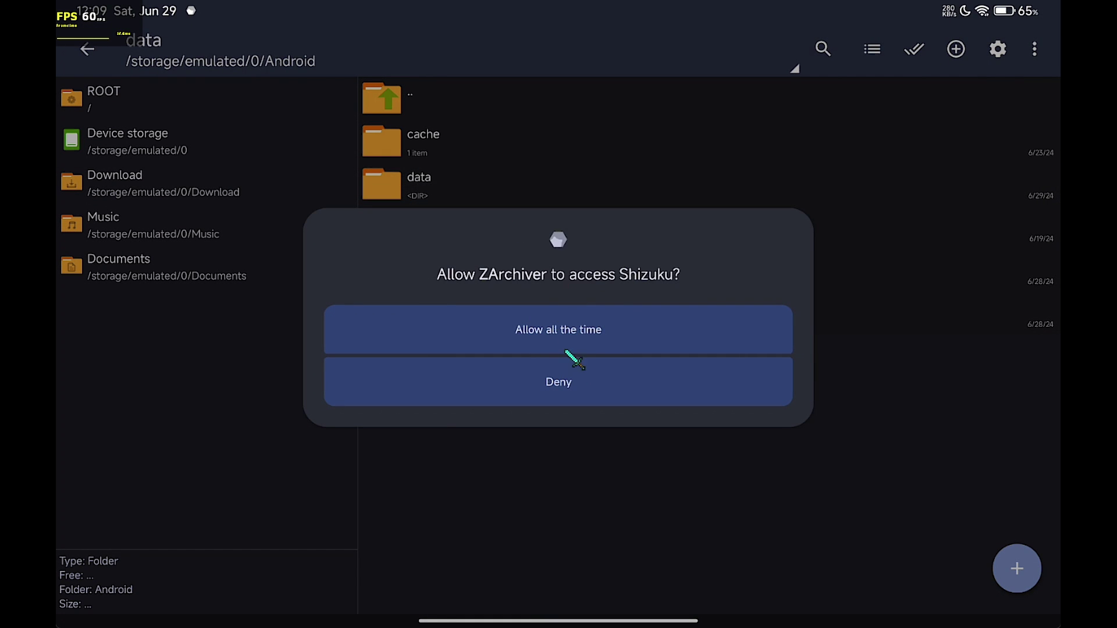
click(597, 345)
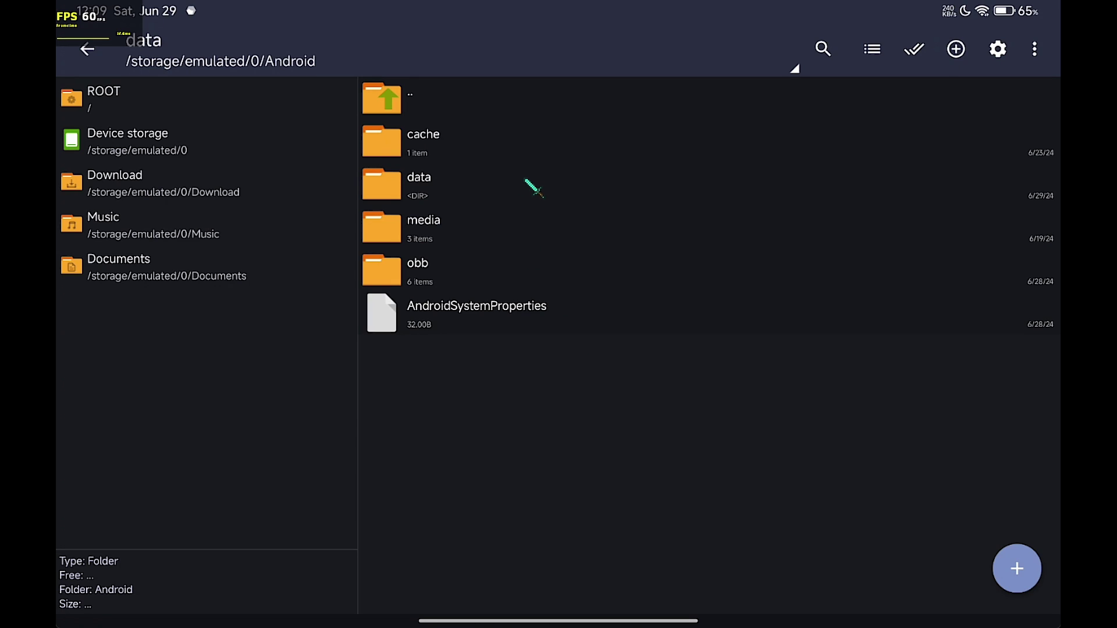
click(533, 187)
scroll(594, 439, down, 15)
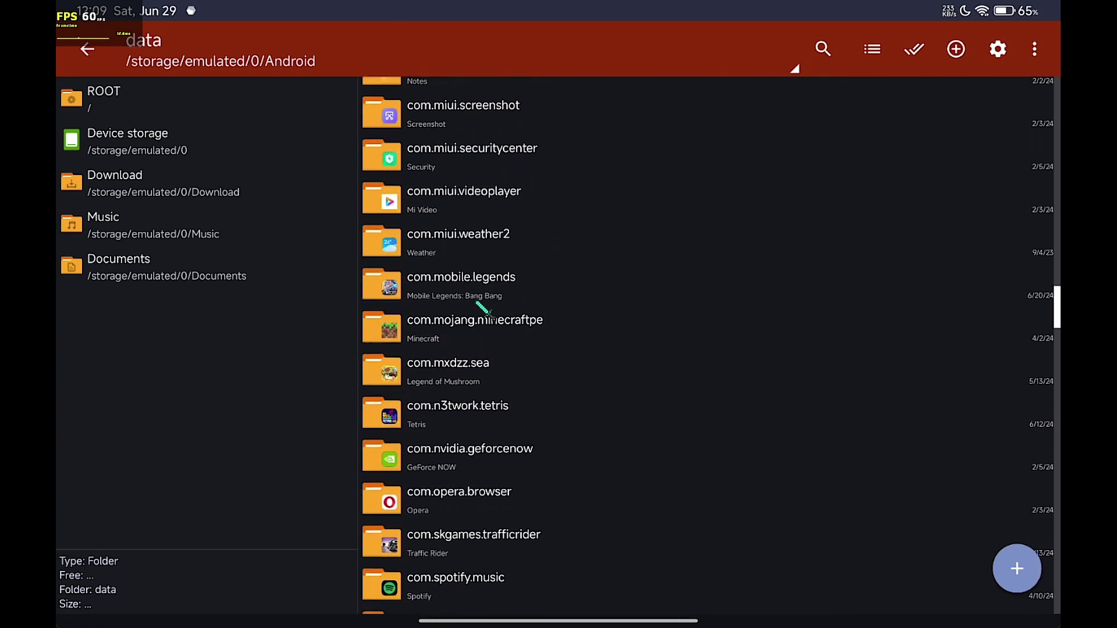
scroll(553, 424, down, 15)
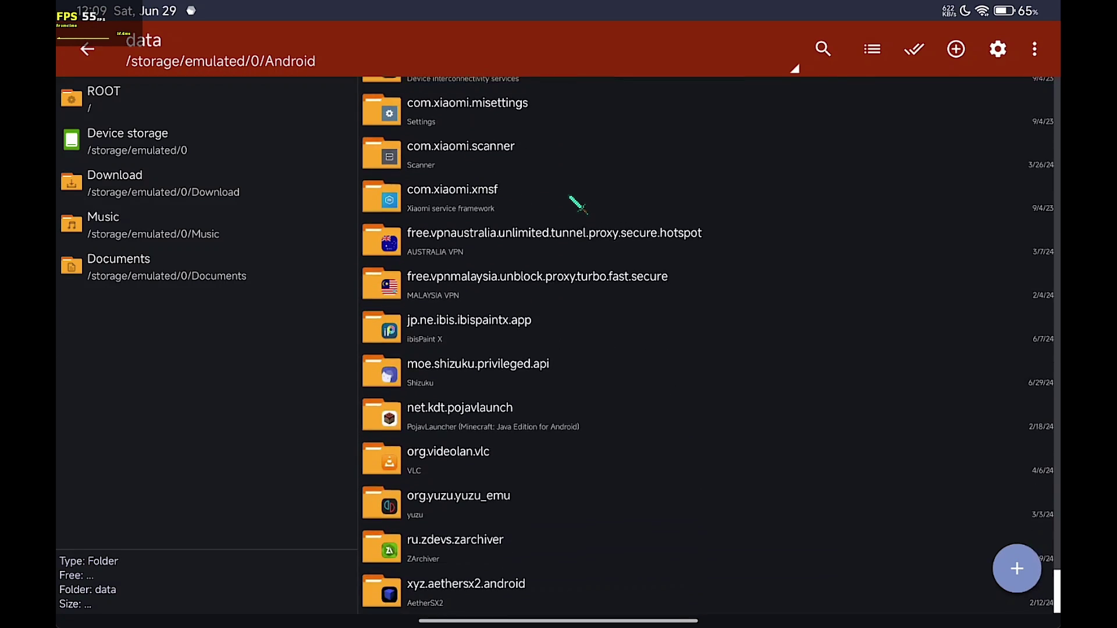
click(517, 432)
click(483, 156)
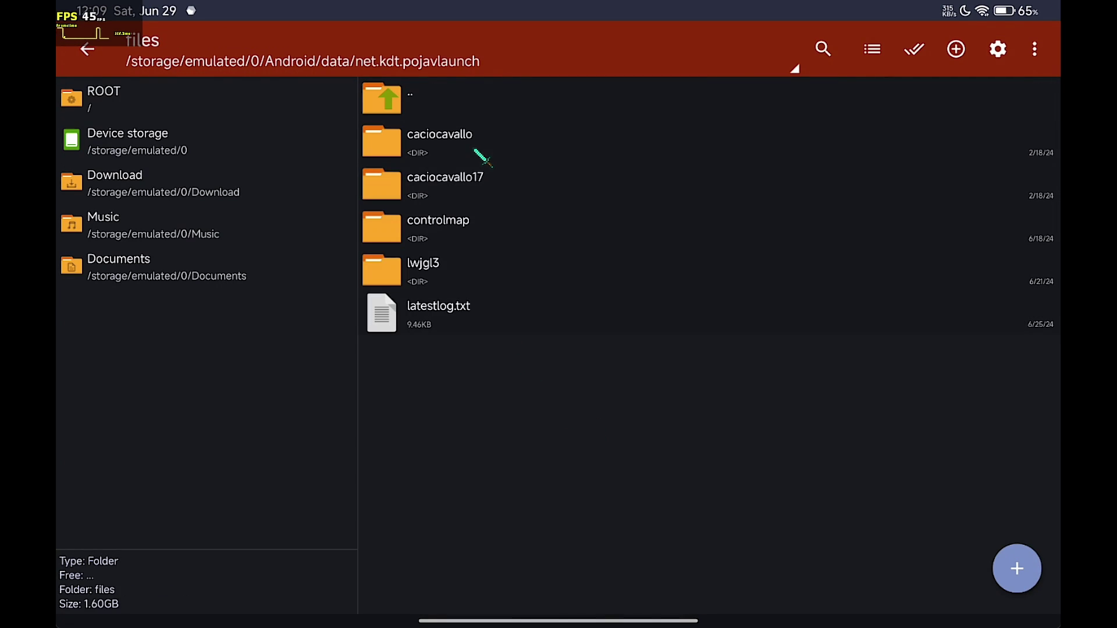
Turn on Show hidden files in ZArchiver's File list settings
click(995, 53)
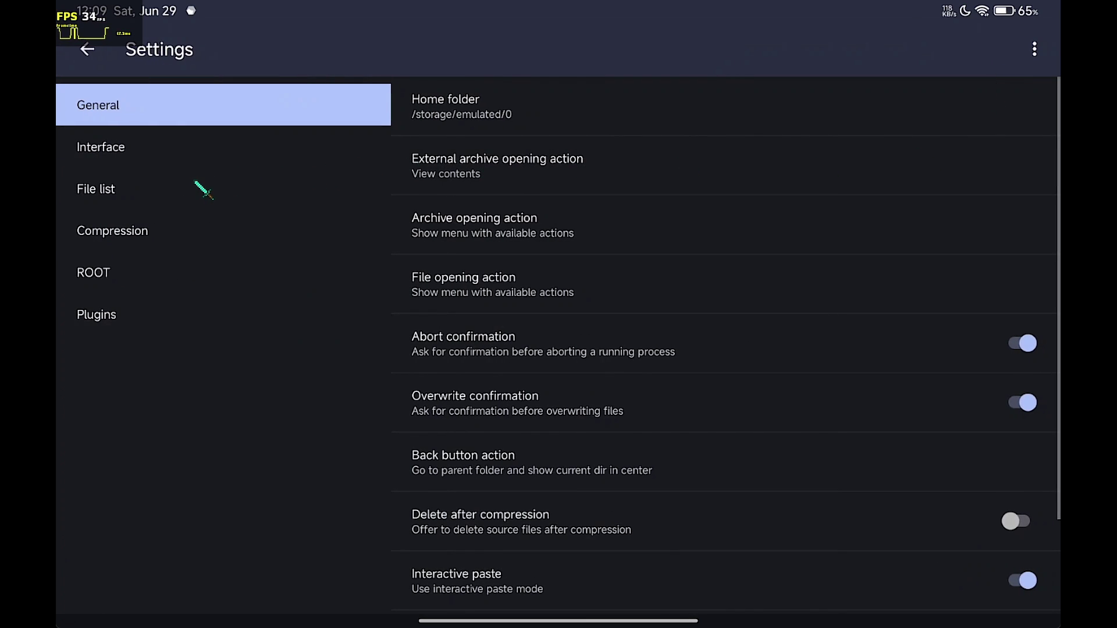
click(203, 190)
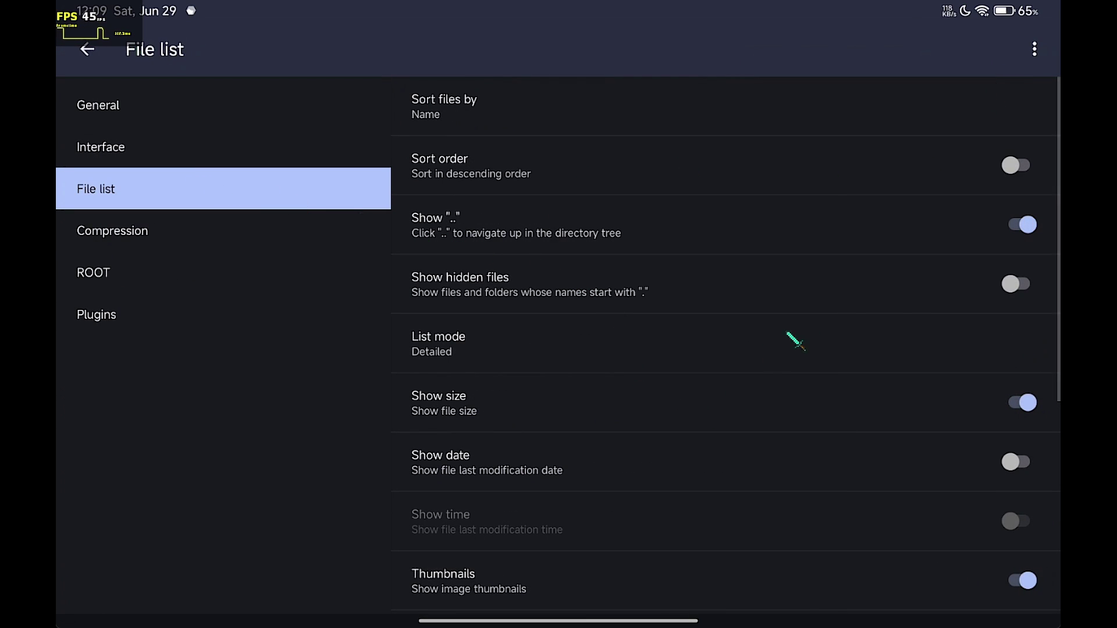
click(1017, 286)
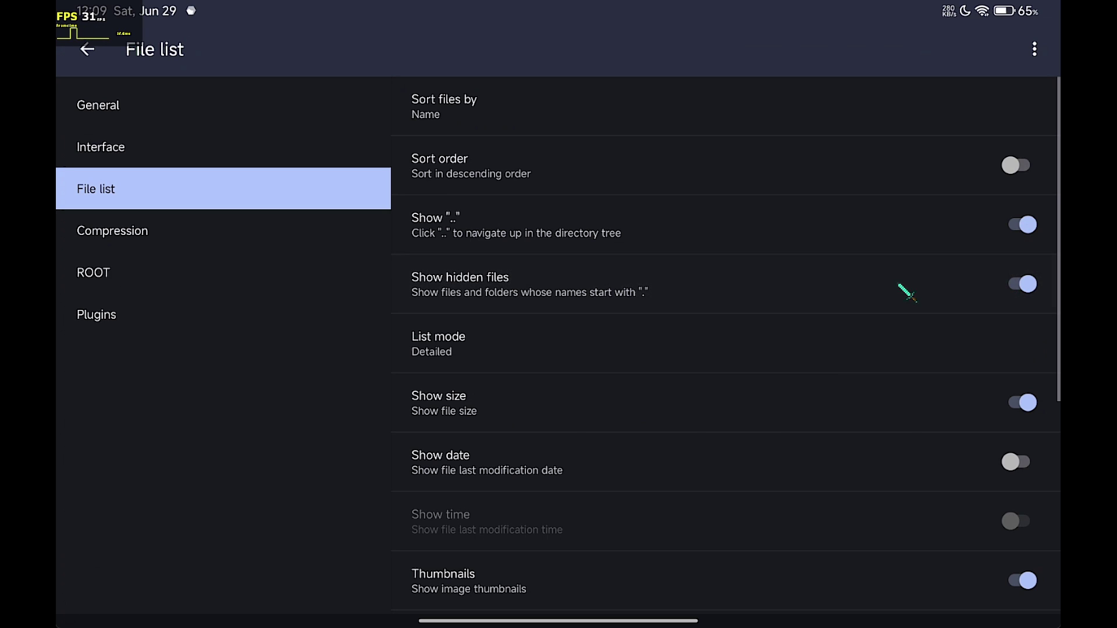
click(86, 49)
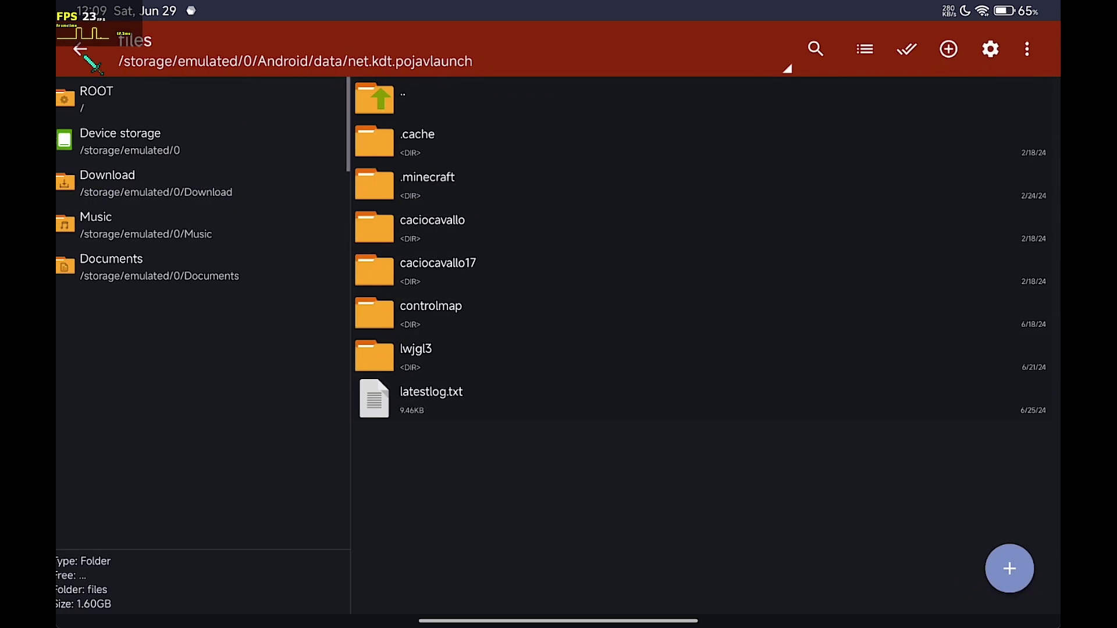
Browse .minecraft/shaderpacks zip files, then back up to the Android folder
click(445, 185)
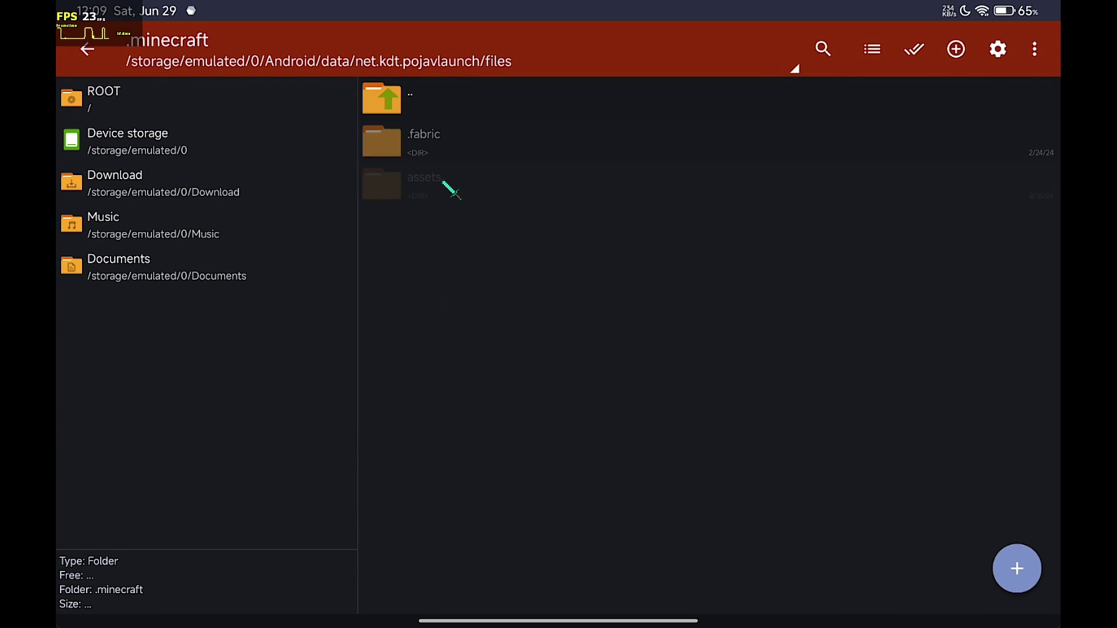
drag(536, 418, 553, 244)
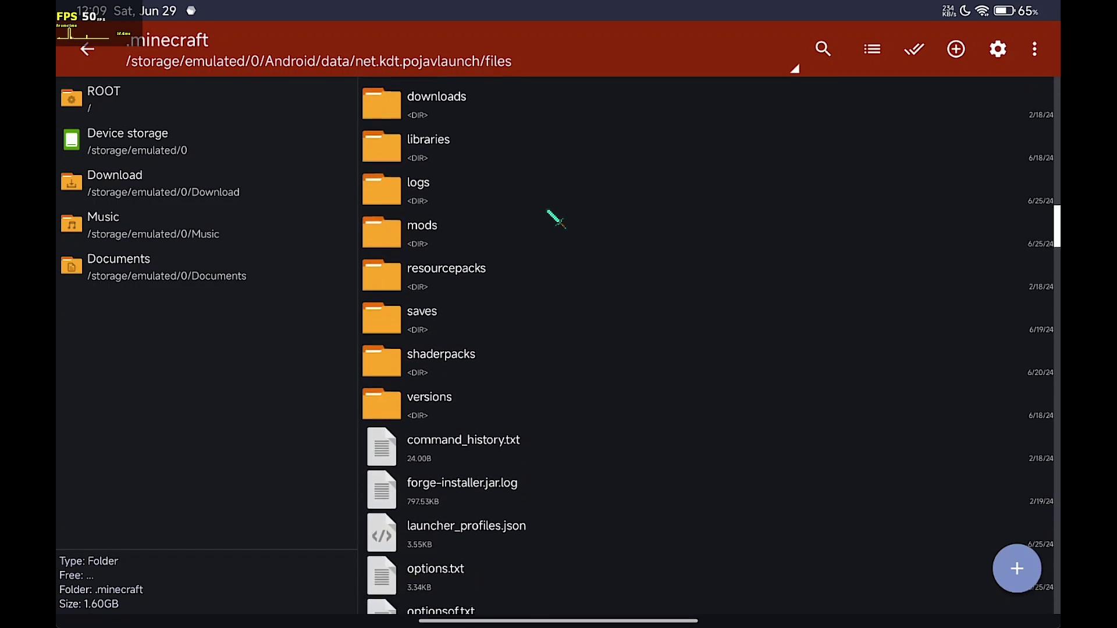
click(459, 295)
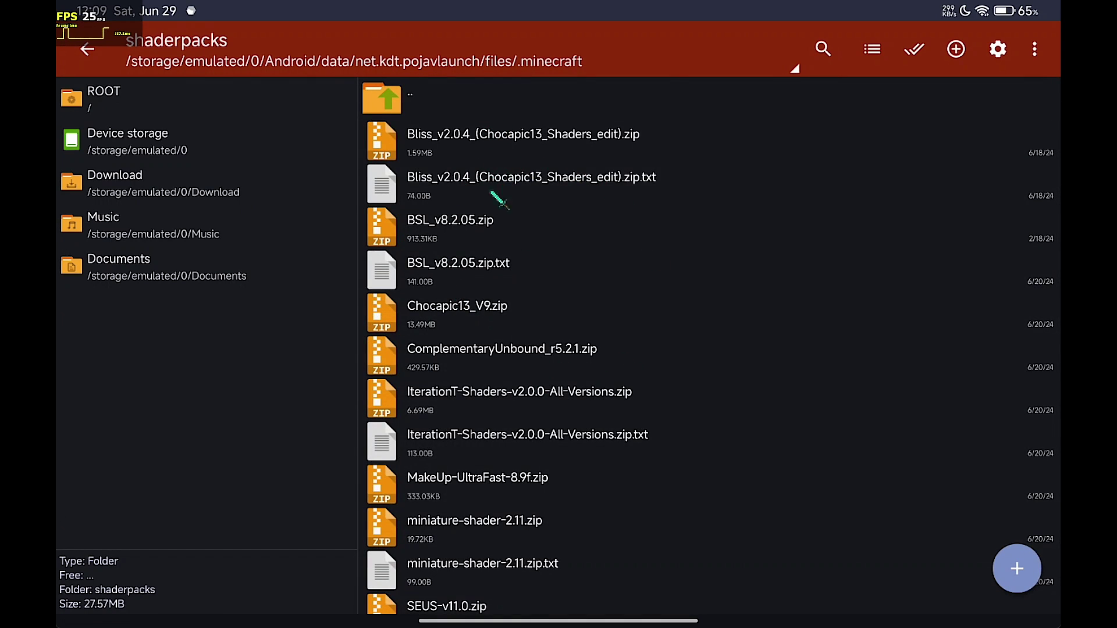
scroll(524, 346, down, 5)
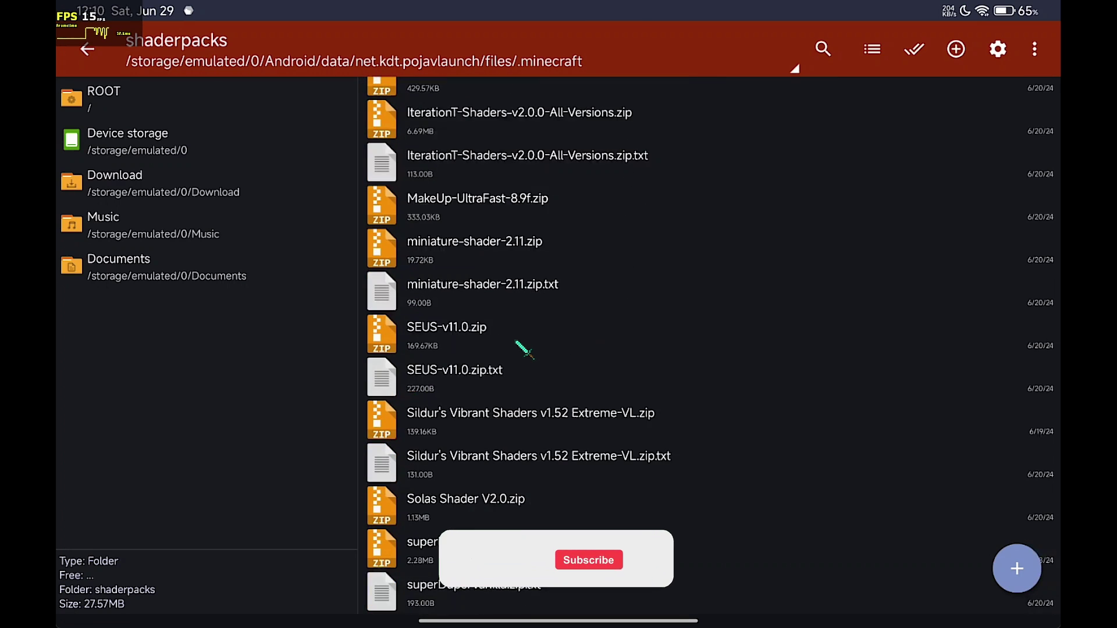
scroll(523, 349, down, 1)
scroll(524, 349, up, 7)
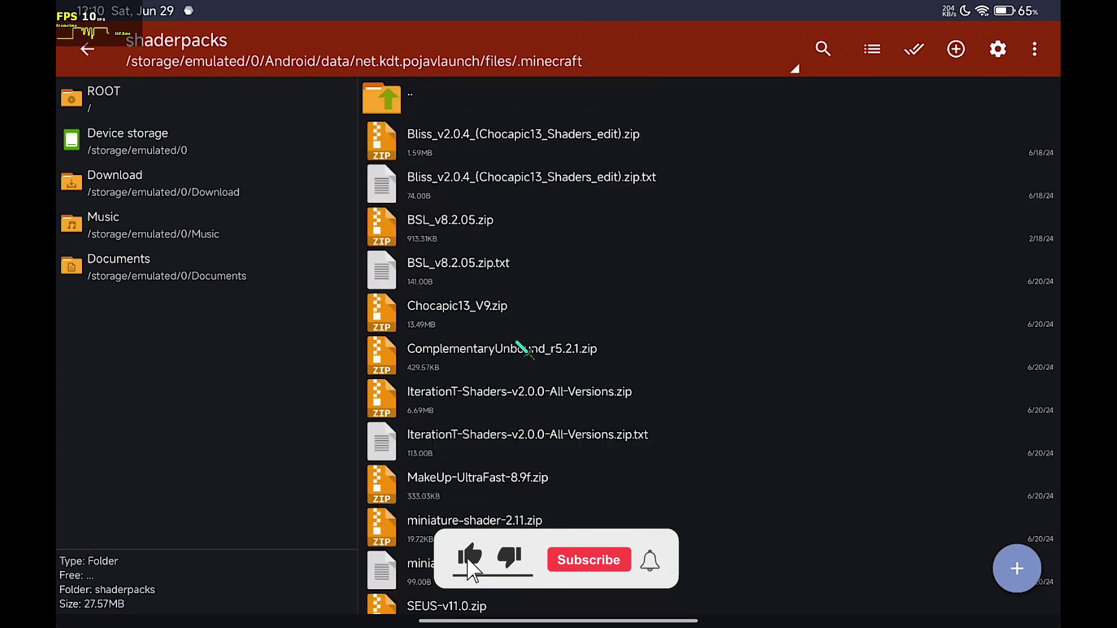
click(586, 104)
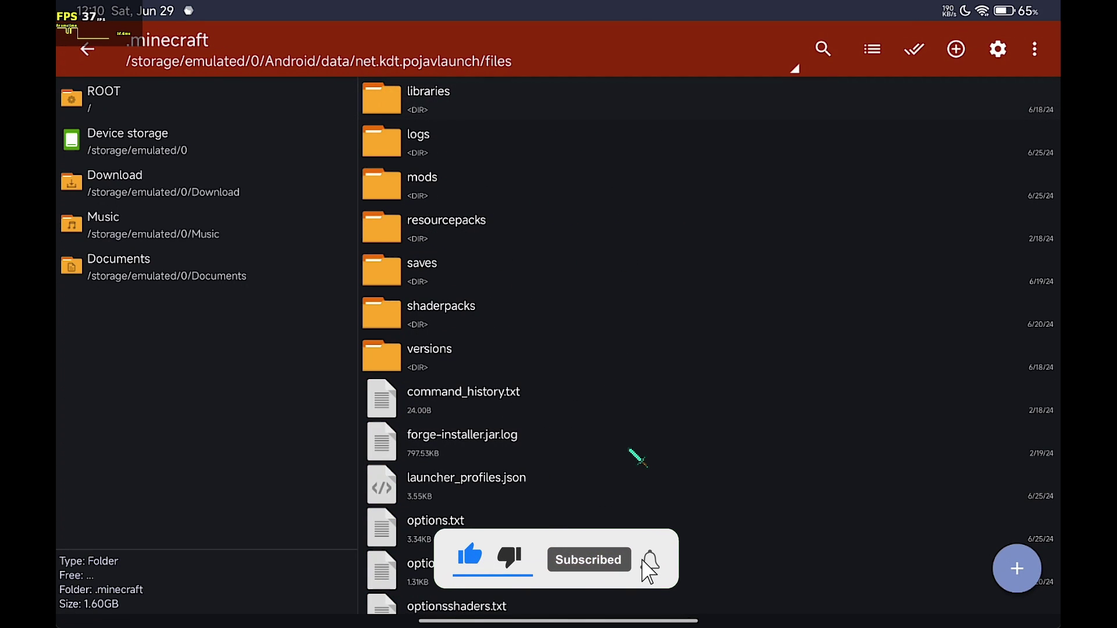
key(Escape)
key(Escape)
key(Escape)
key(Escape)
key(Escape)
key(Escape)
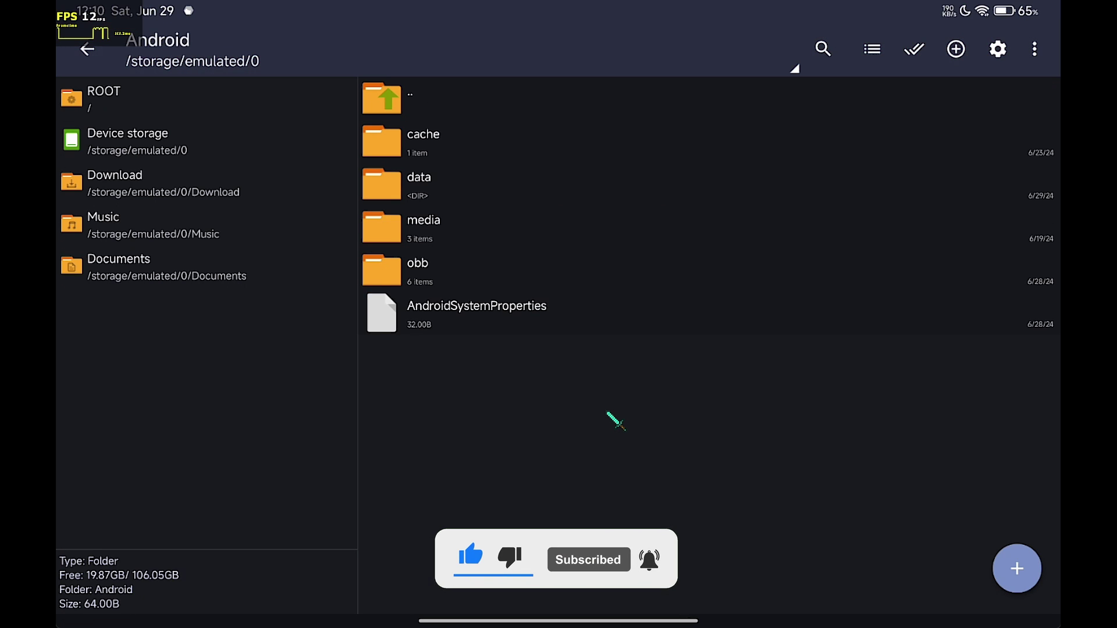